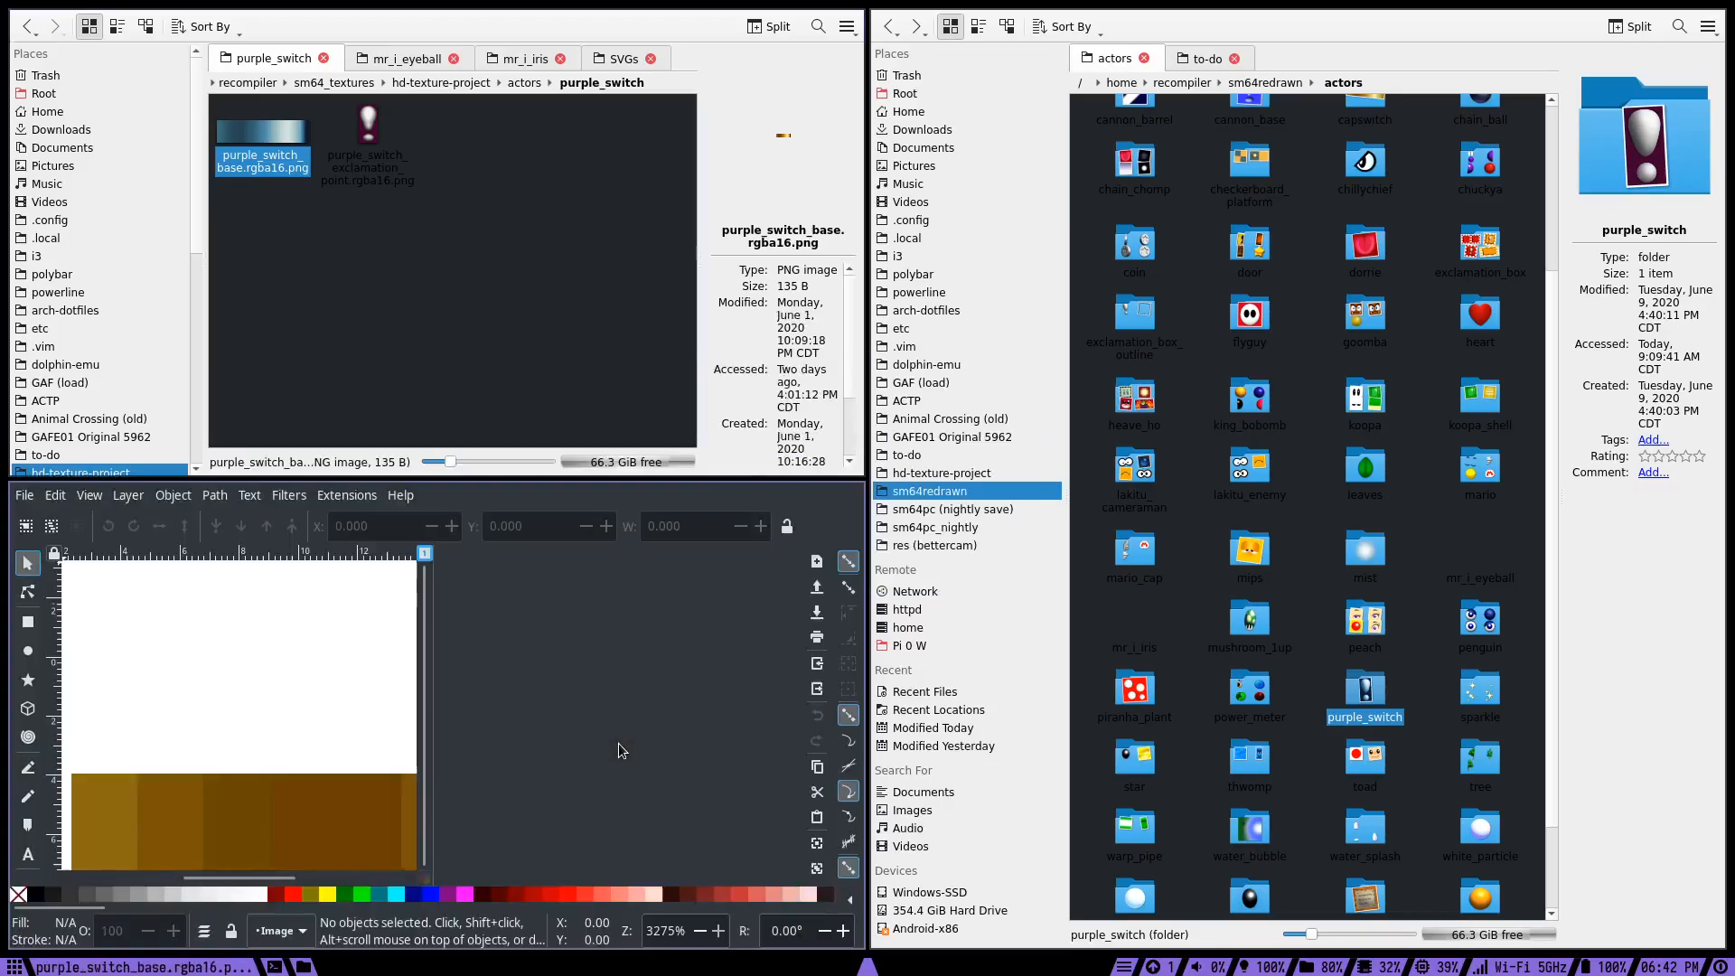
# - Rearrange the workspace windows so the purple_switch_base.rgba16.png drawing fills the whole screen
pyautogui.press('super+shift+3')
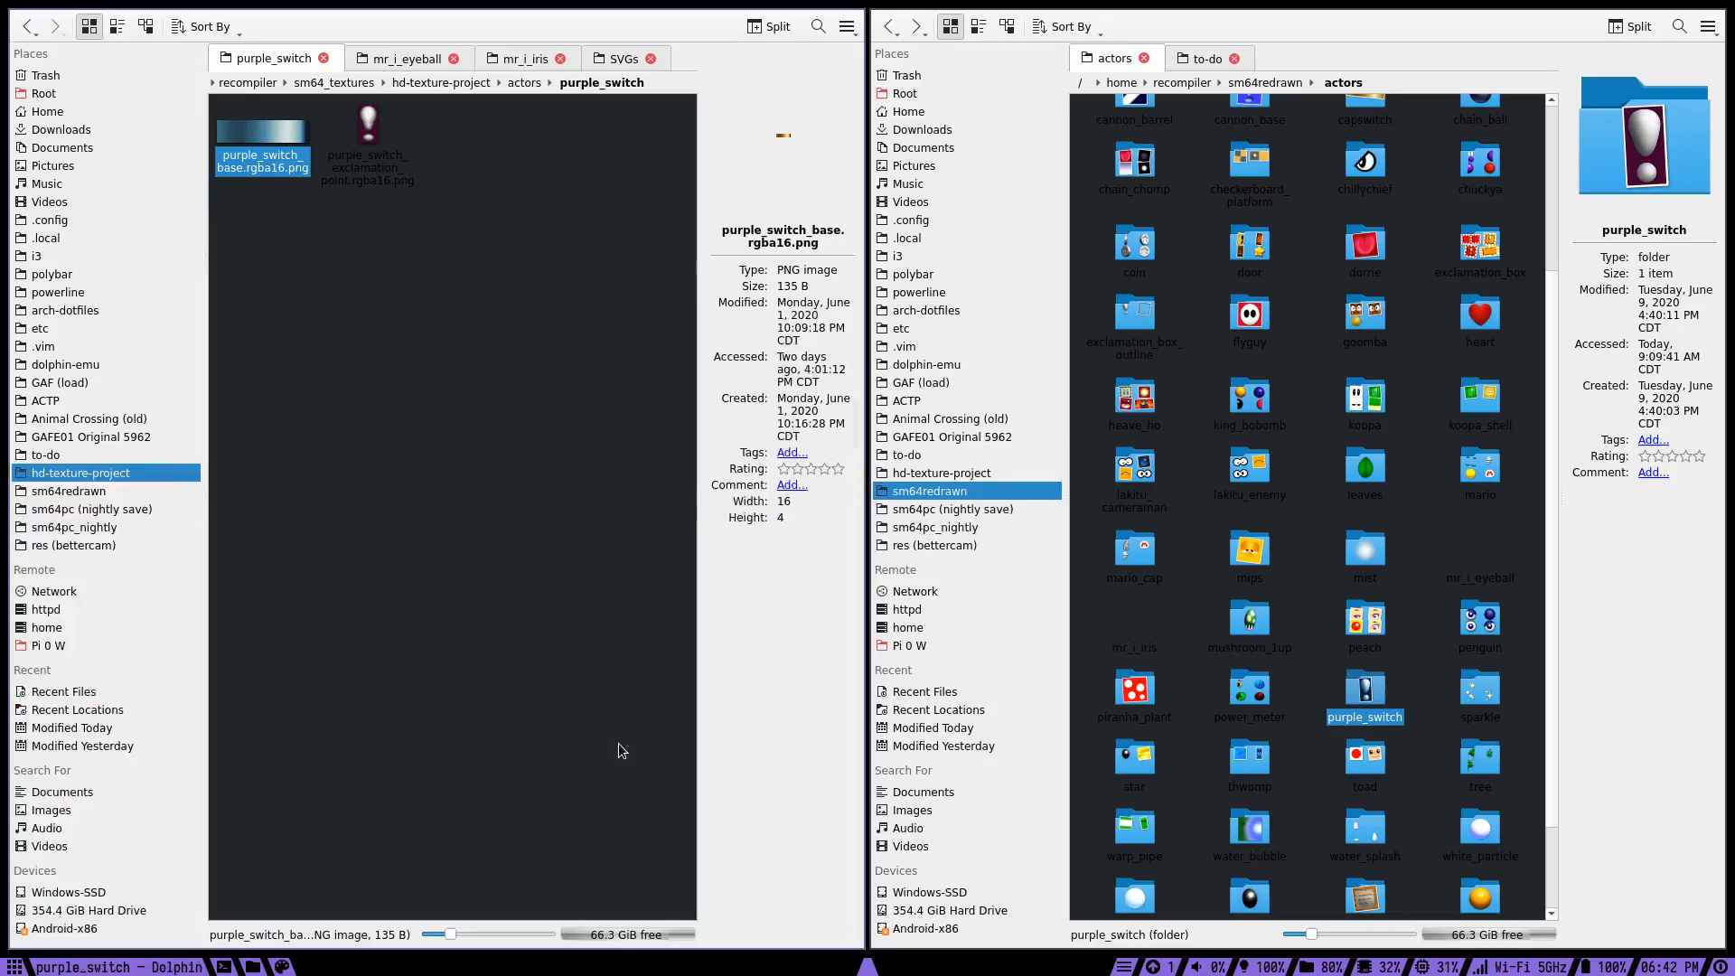
pyautogui.press('super+shift+3')
pyautogui.press('super+3')
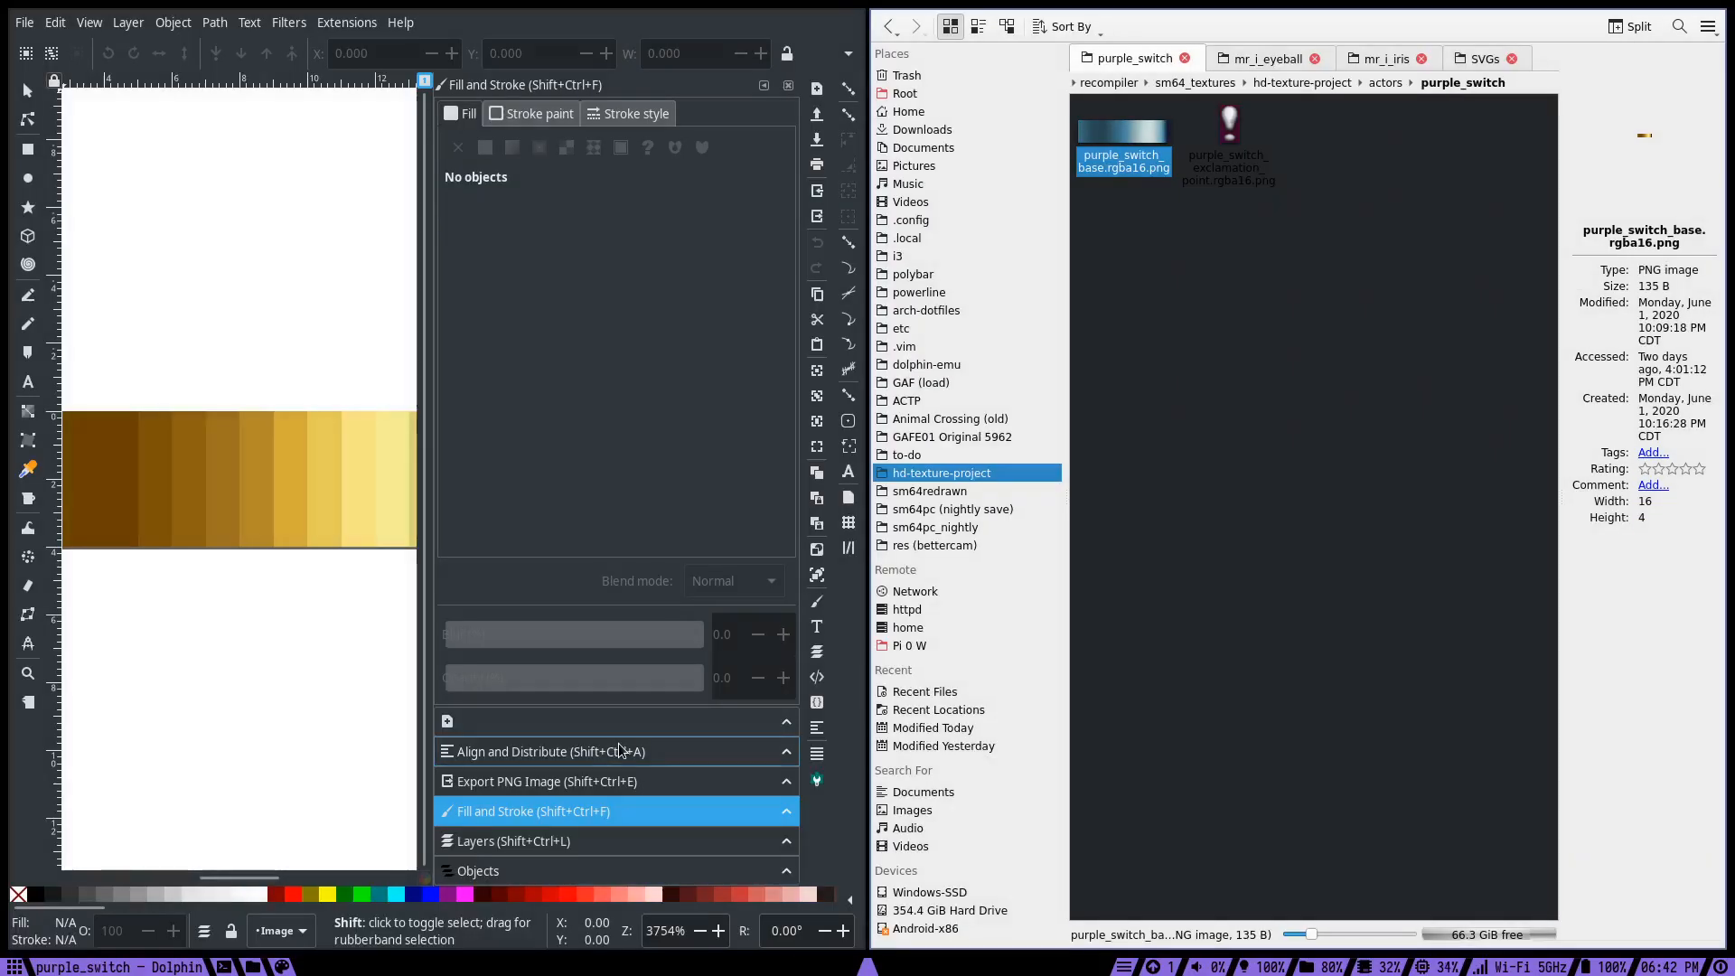
pyautogui.click(1175, 571)
pyautogui.press('super+shift+2')
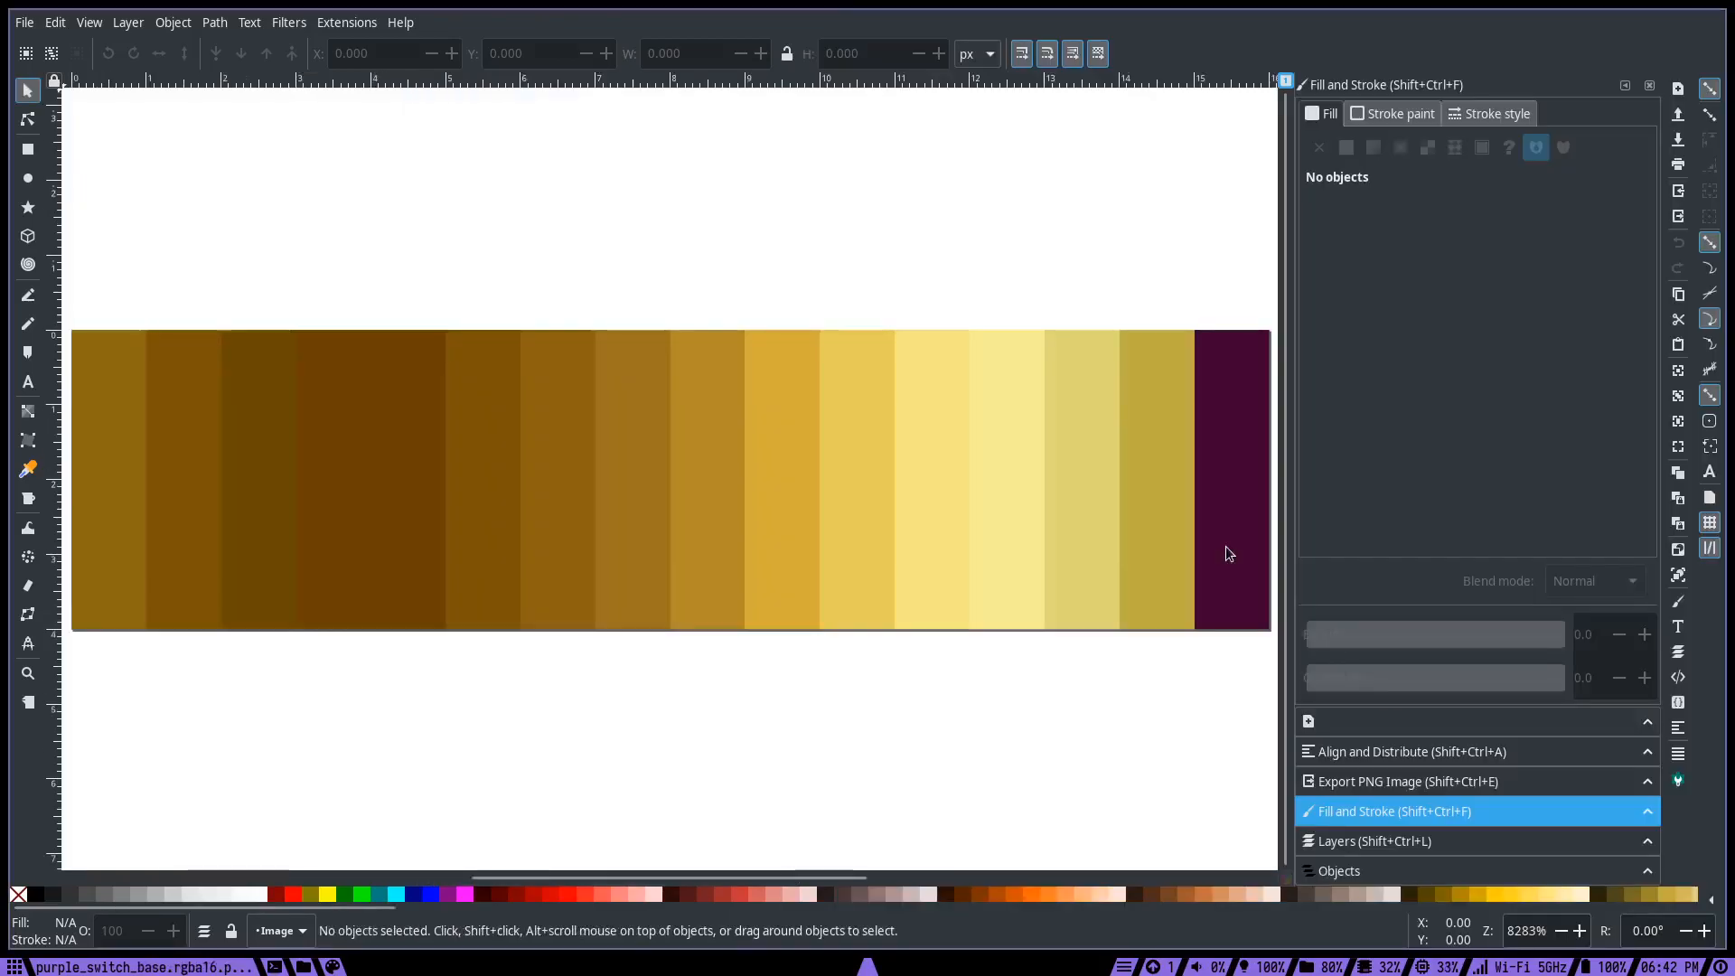
# - Turn off the page border in the document properties
pyautogui.click(25, 24)
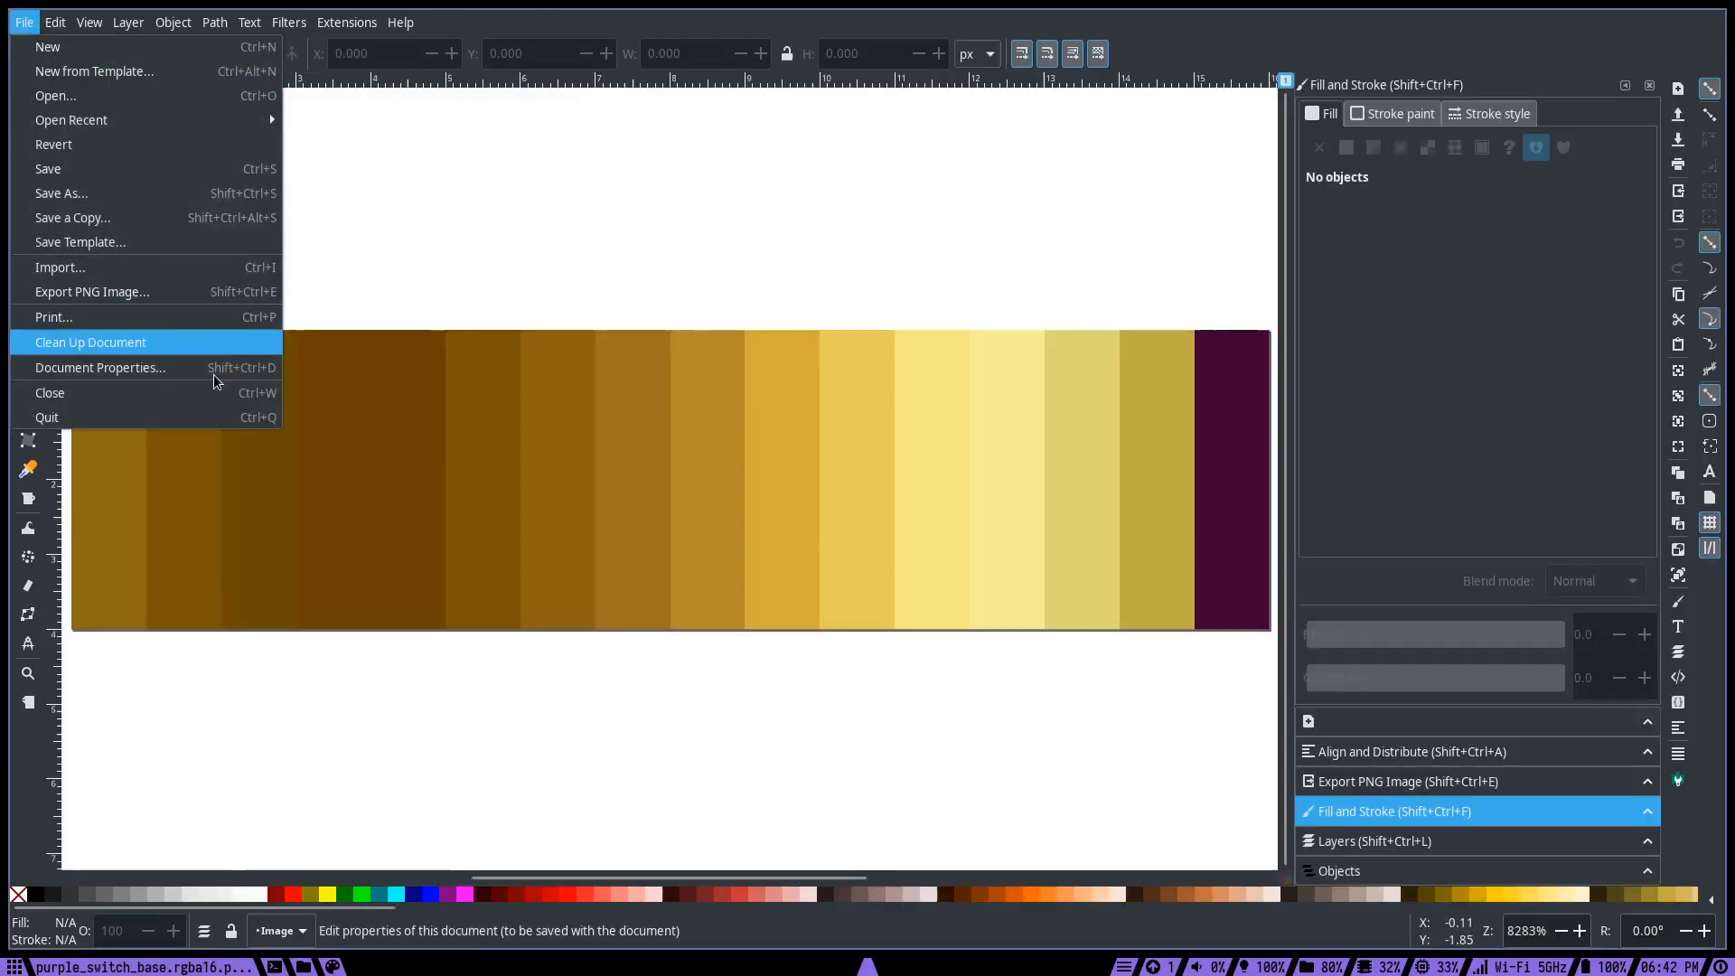
pyautogui.click(109, 367)
pyautogui.click(823, 504)
pyautogui.click(1078, 12)
pyautogui.scroll(-3, 718, 422)
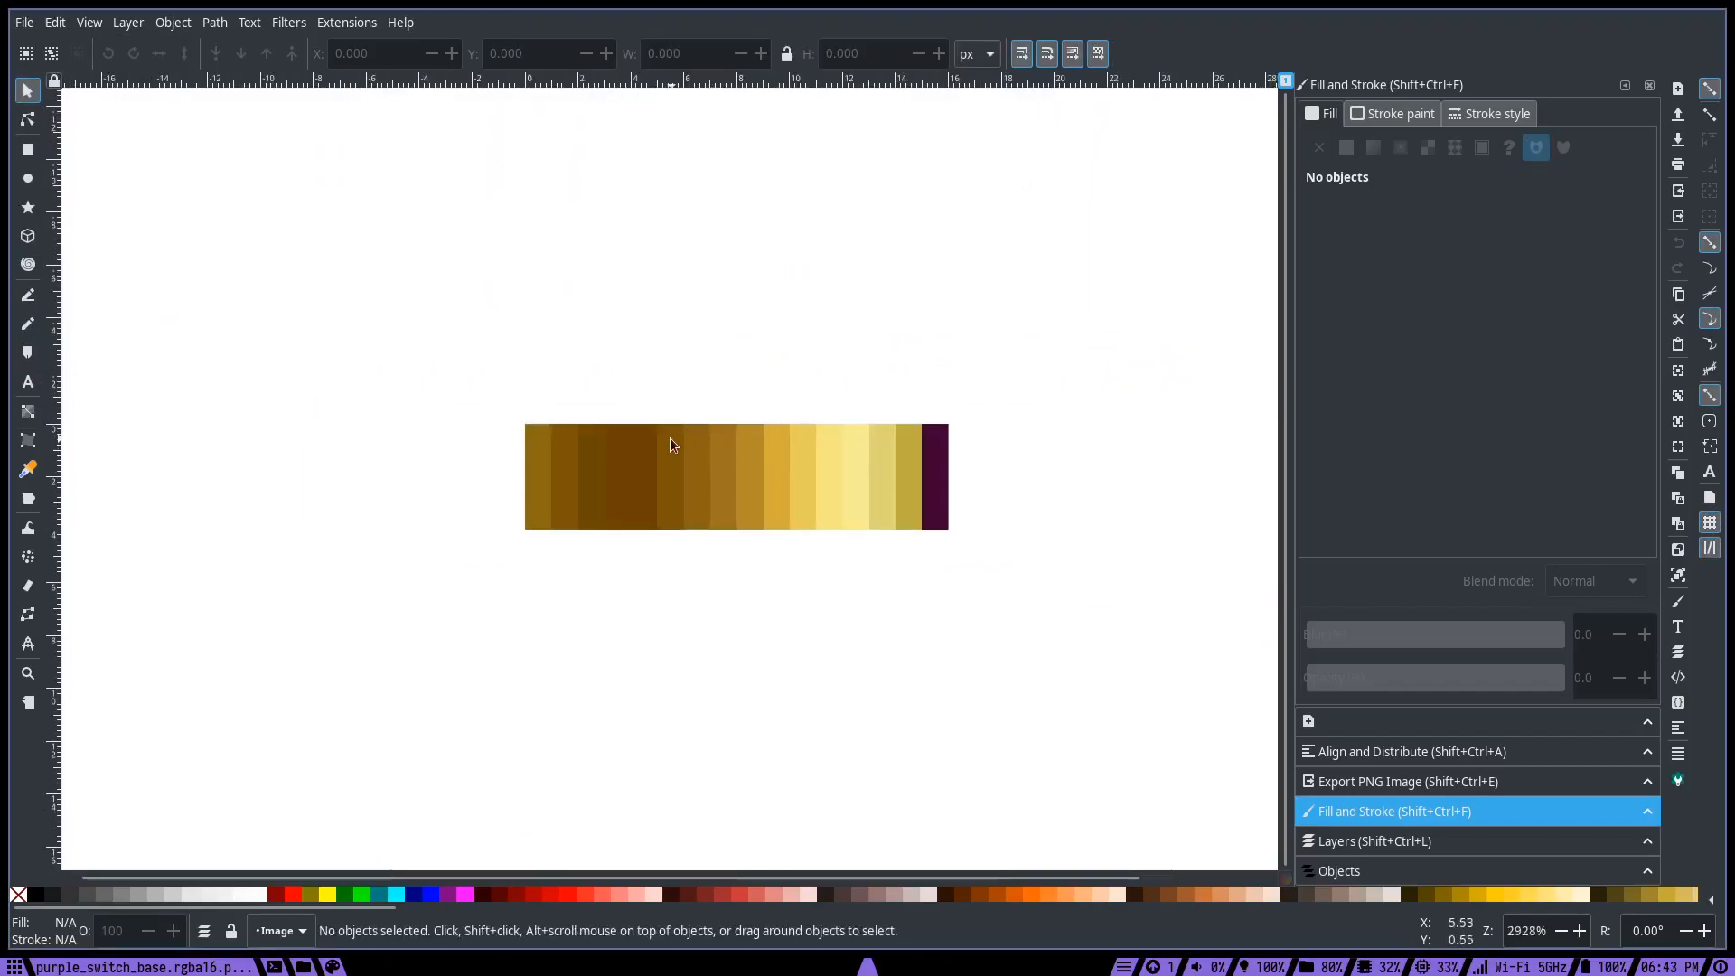
# - Duplicate the striped image, flip the copy horizontally and place it flush against the original's left end
pyautogui.moveTo(637, 448); pyautogui.dragTo(652, 555)
pyautogui.click(729, 595)
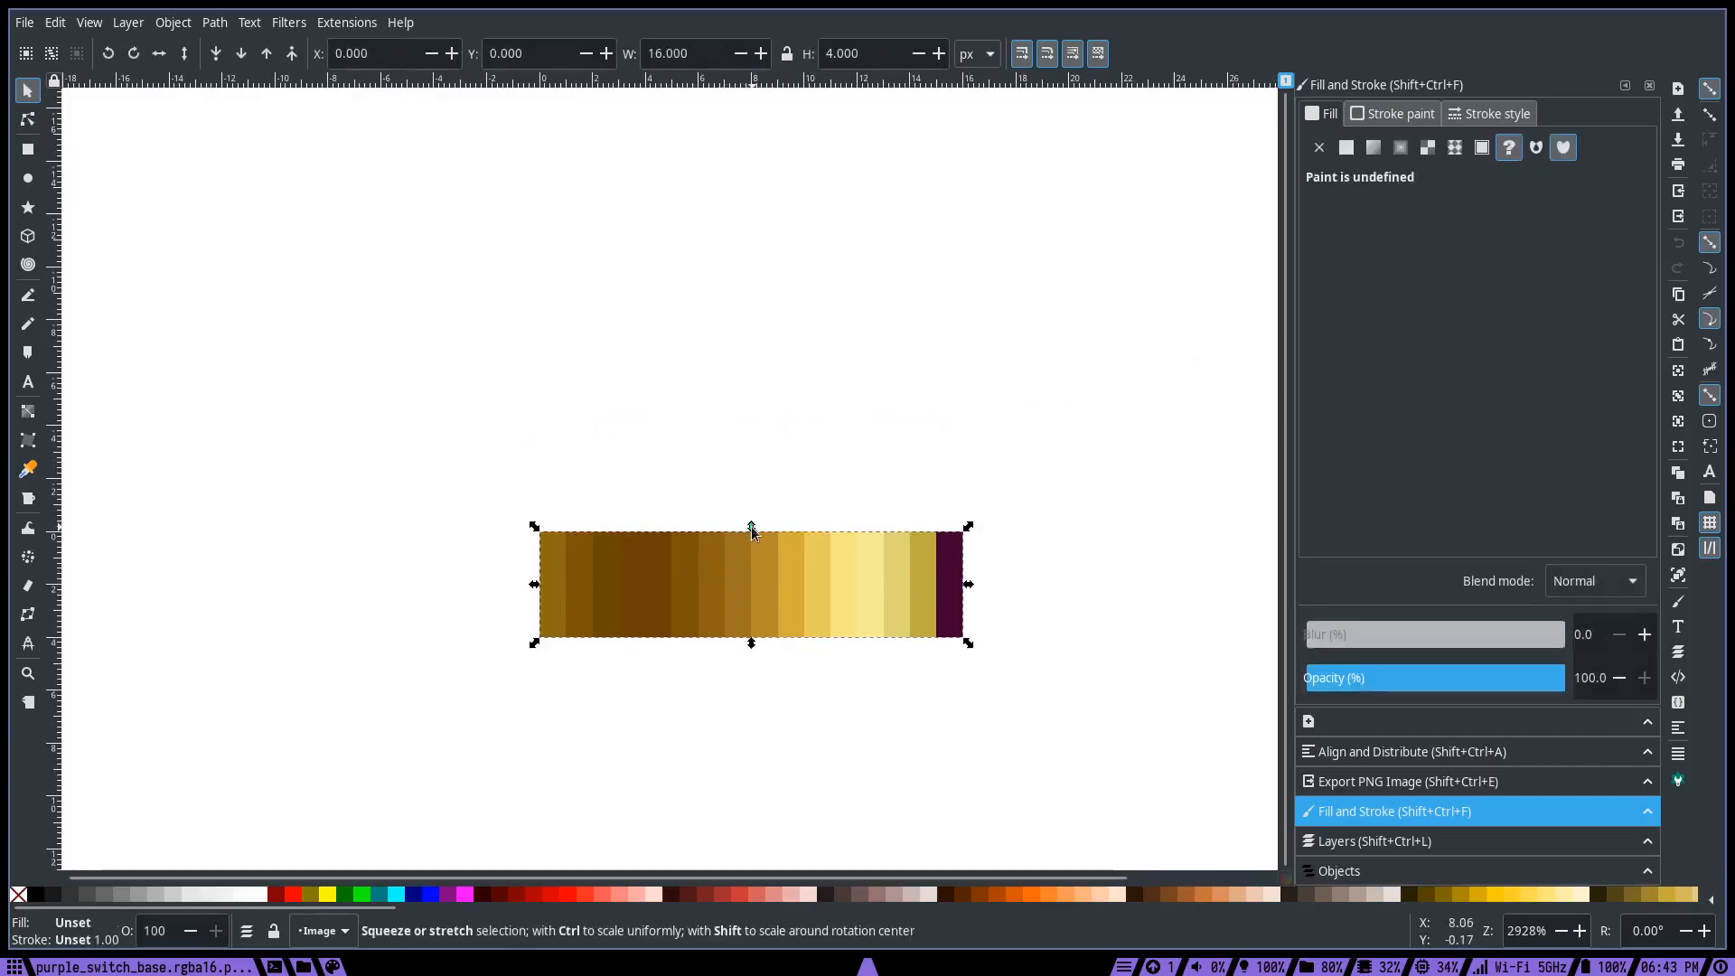
pyautogui.hotkey('ctrl', 'd')
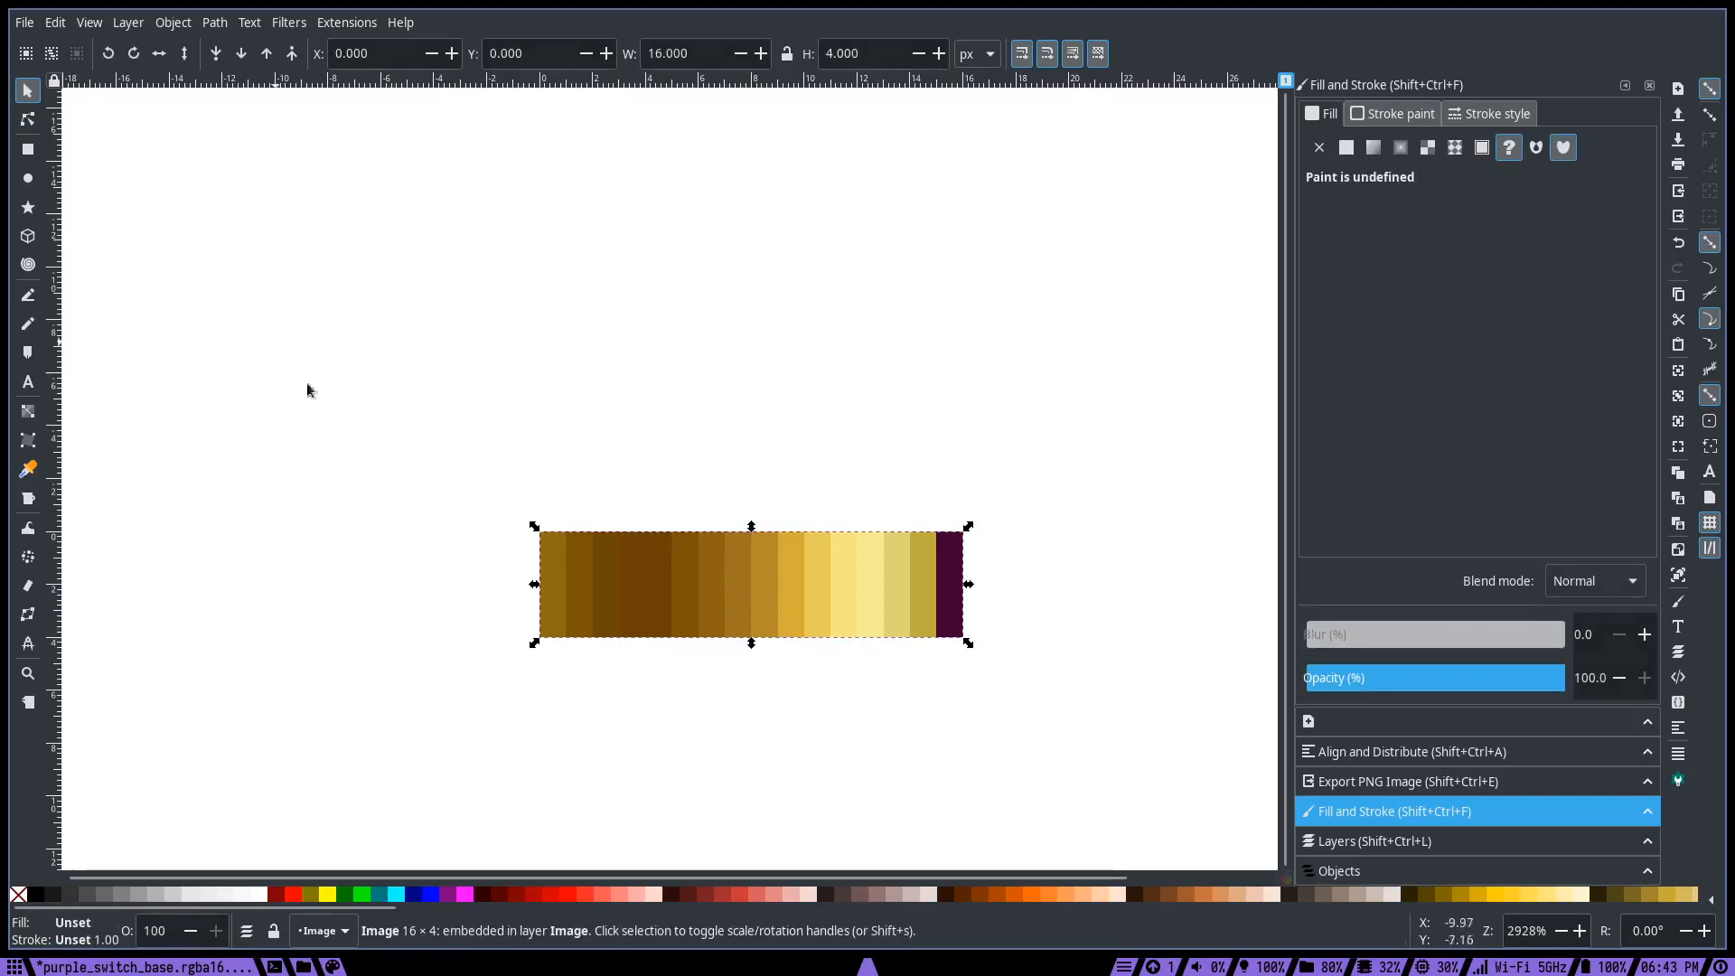
pyautogui.moveTo(783, 597); pyautogui.dragTo(442, 542)
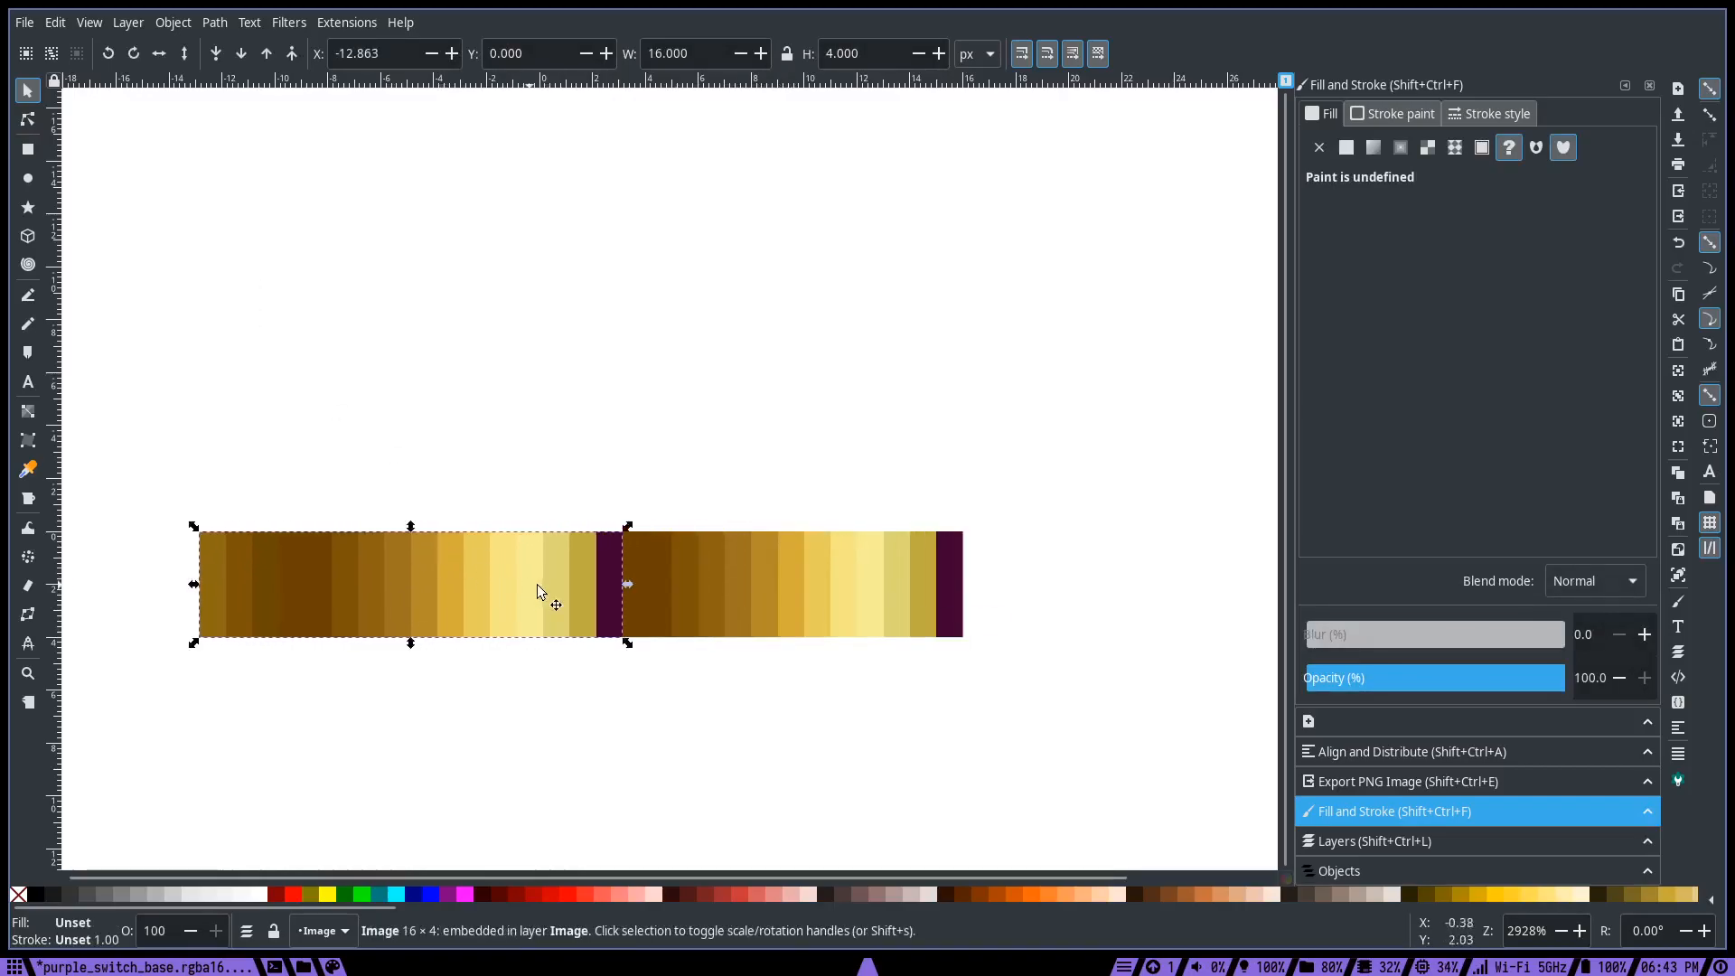
pyautogui.click(159, 54)
pyautogui.moveTo(574, 588); pyautogui.dragTo(489, 563)
pyautogui.click(480, 471)
pyautogui.scroll(-1, 748, 562)
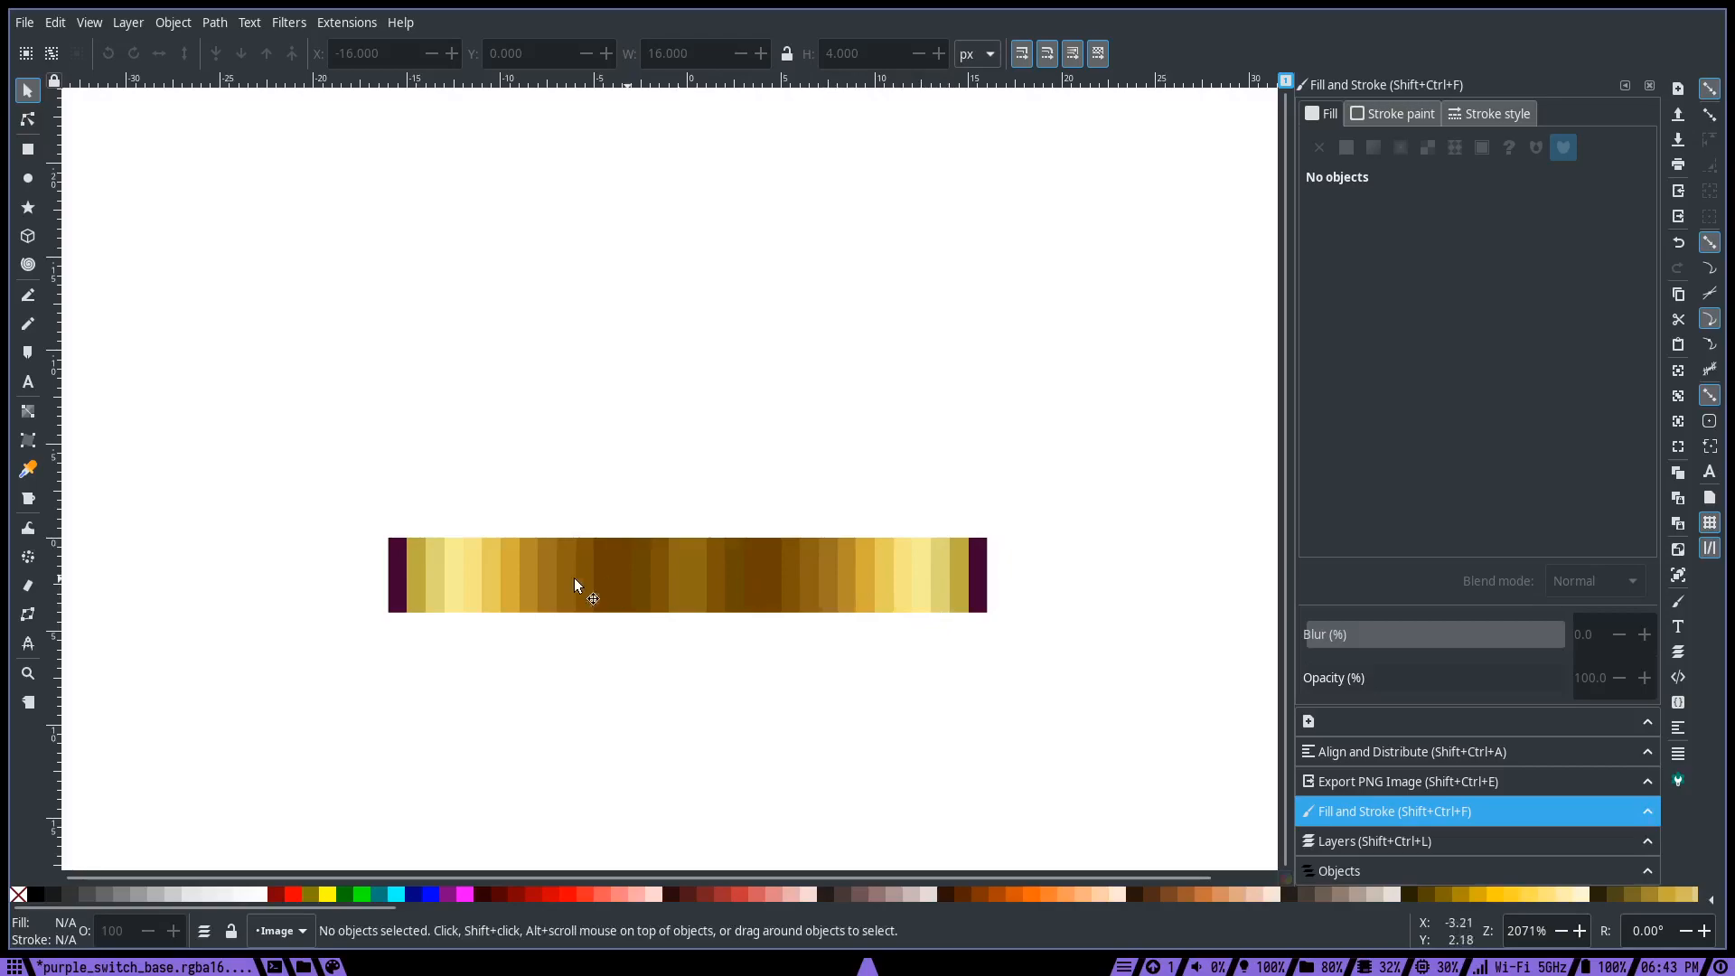
# - Delete the mirrored copy, keeping only the original striped image
pyautogui.click(539, 578)
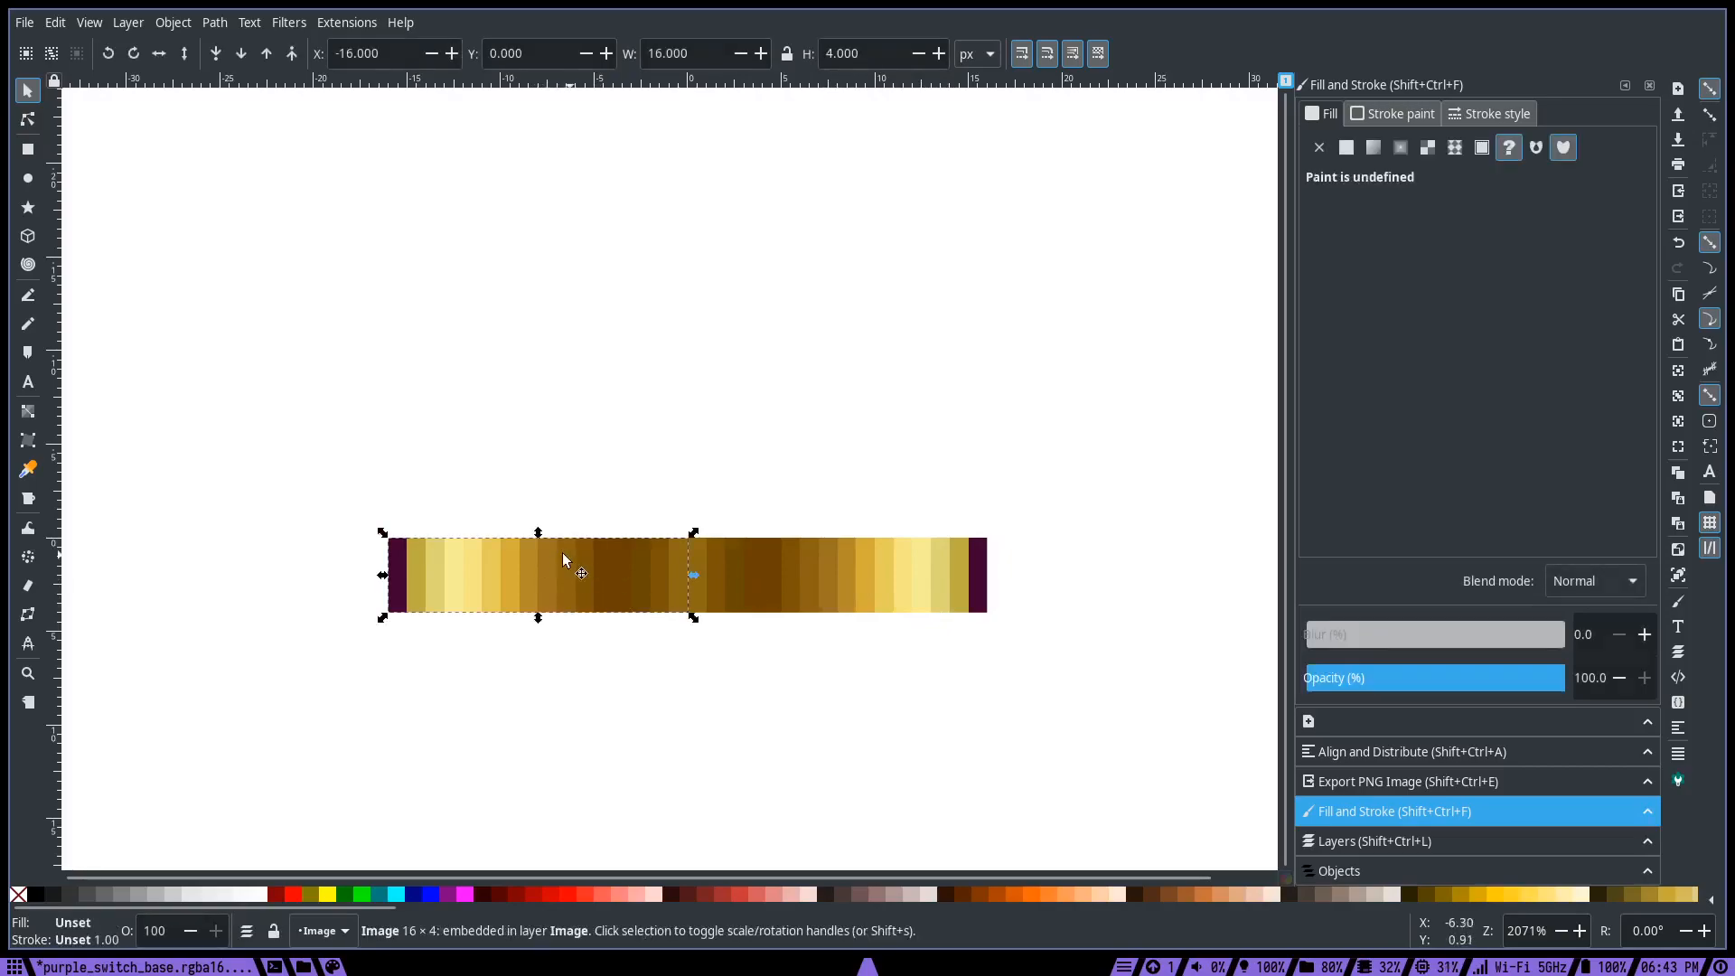
pyautogui.moveTo(581, 584); pyautogui.dragTo(466, 452)
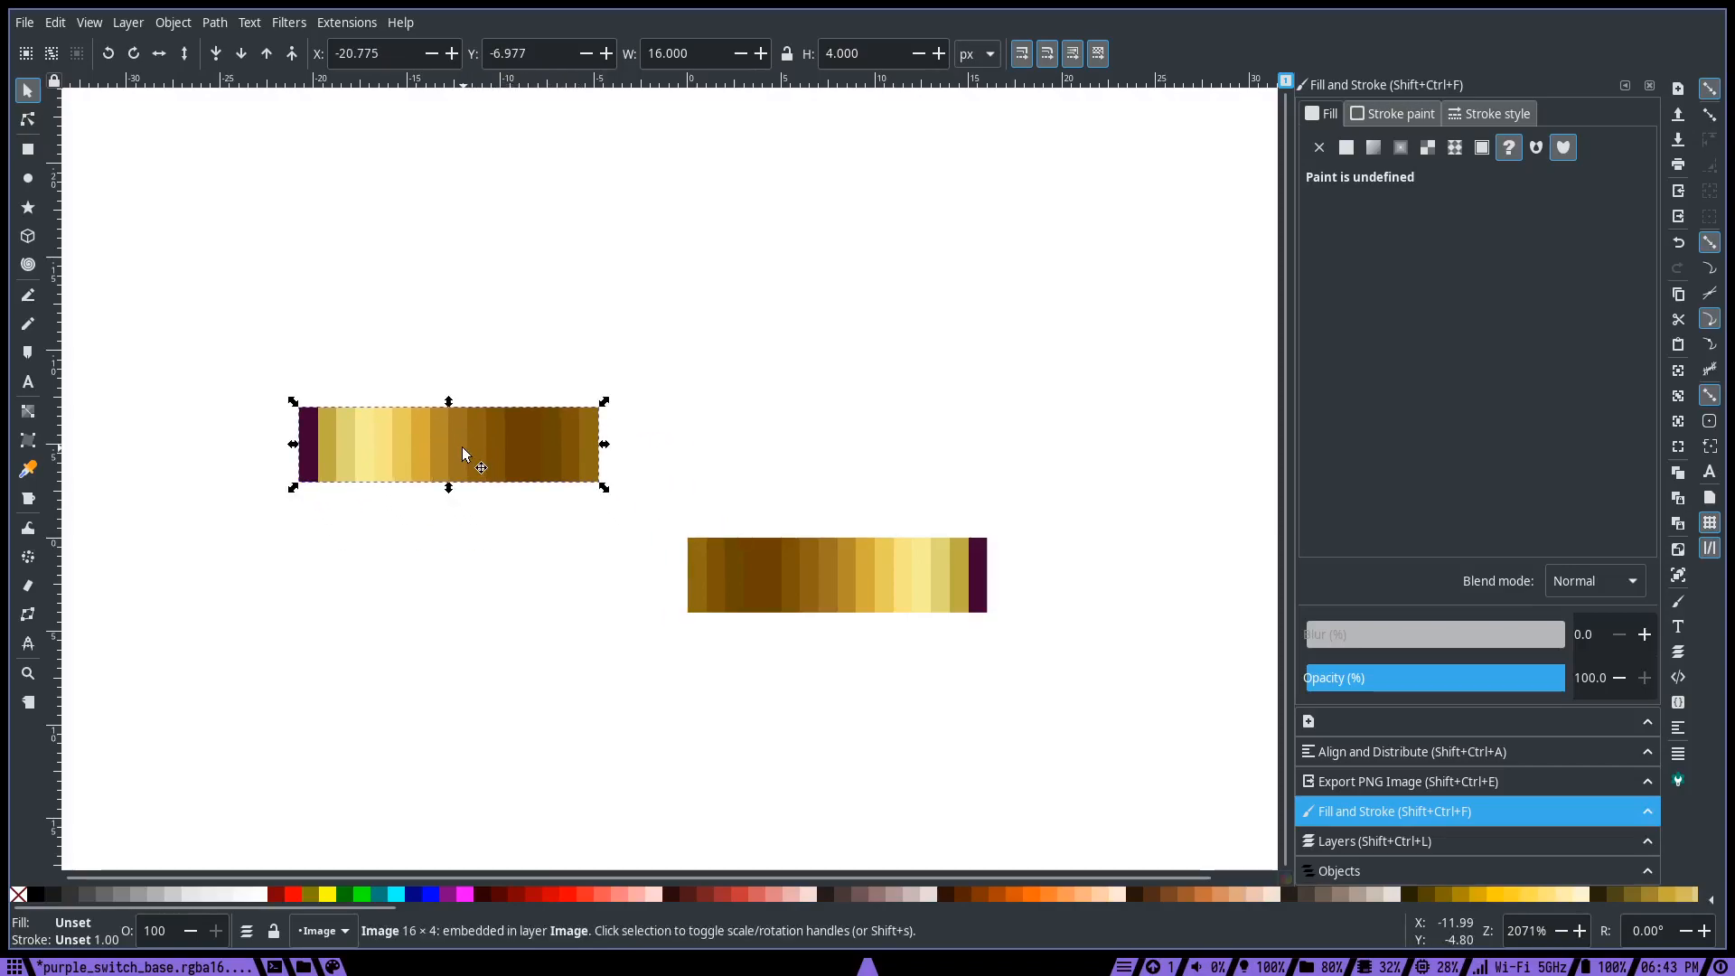
pyautogui.press('Delete')
pyautogui.scroll(3, 911, 606)
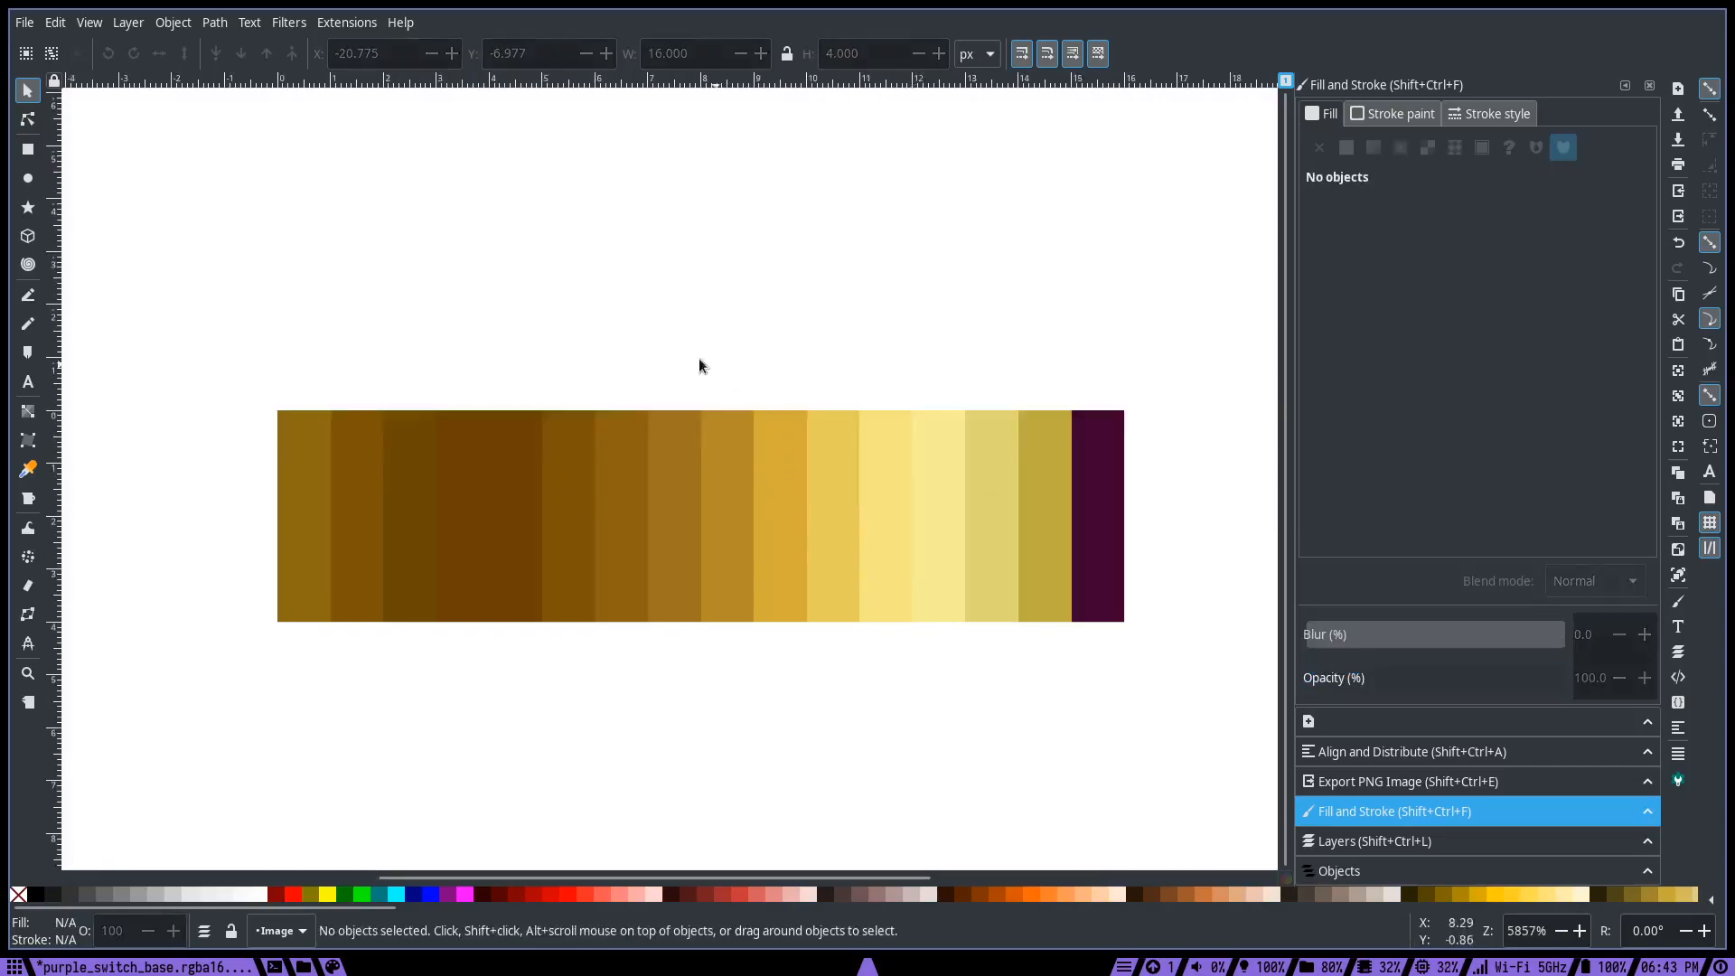
# - Draw a 16 × 4 px rectangle over the striped image and move it directly above, to Y -4 px
pyautogui.click(543, 525)
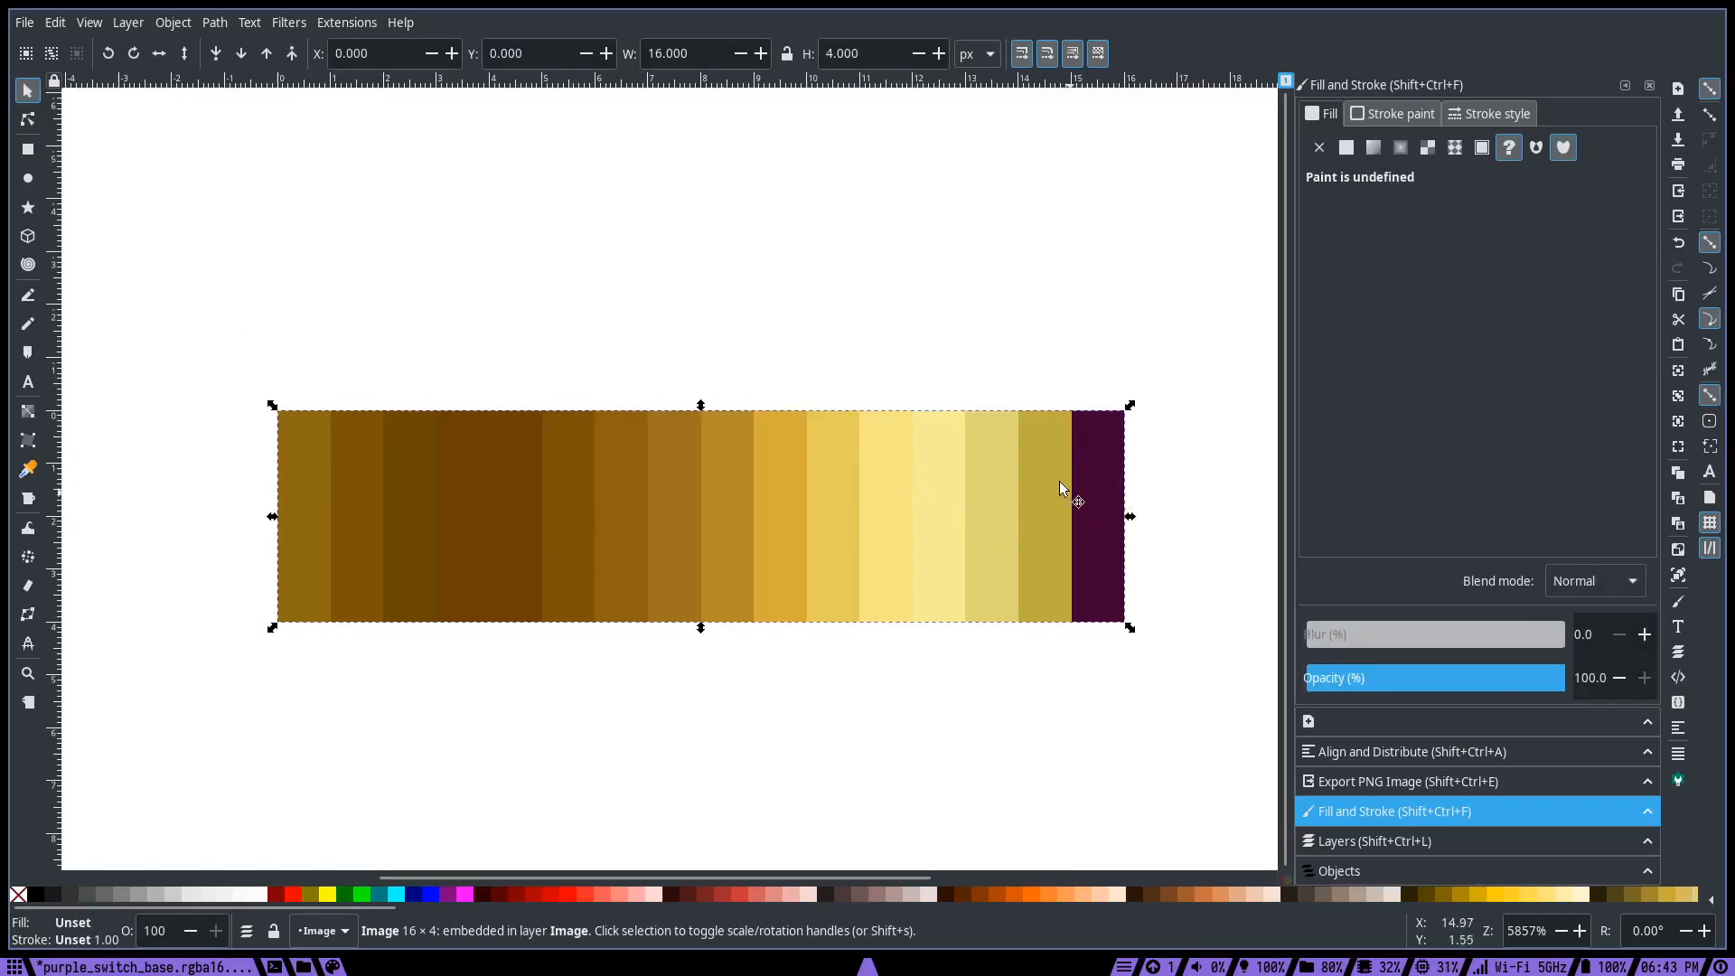
pyautogui.click(27, 150)
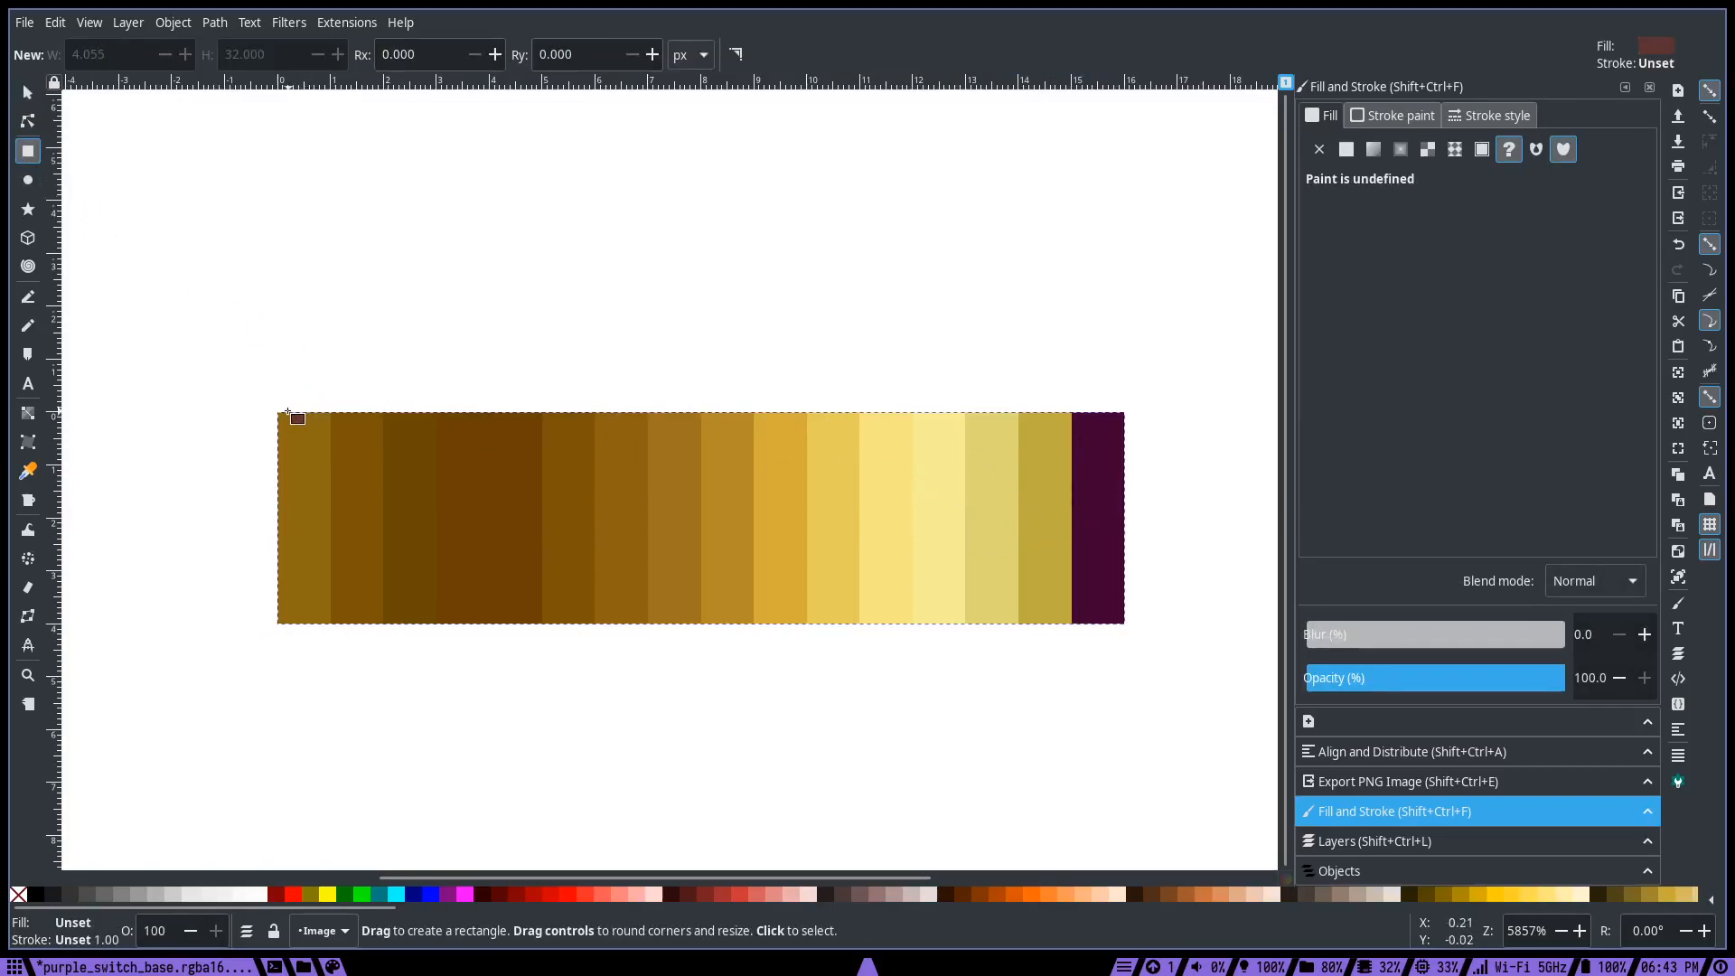
pyautogui.moveTo(278, 413); pyautogui.dragTo(1124, 624)
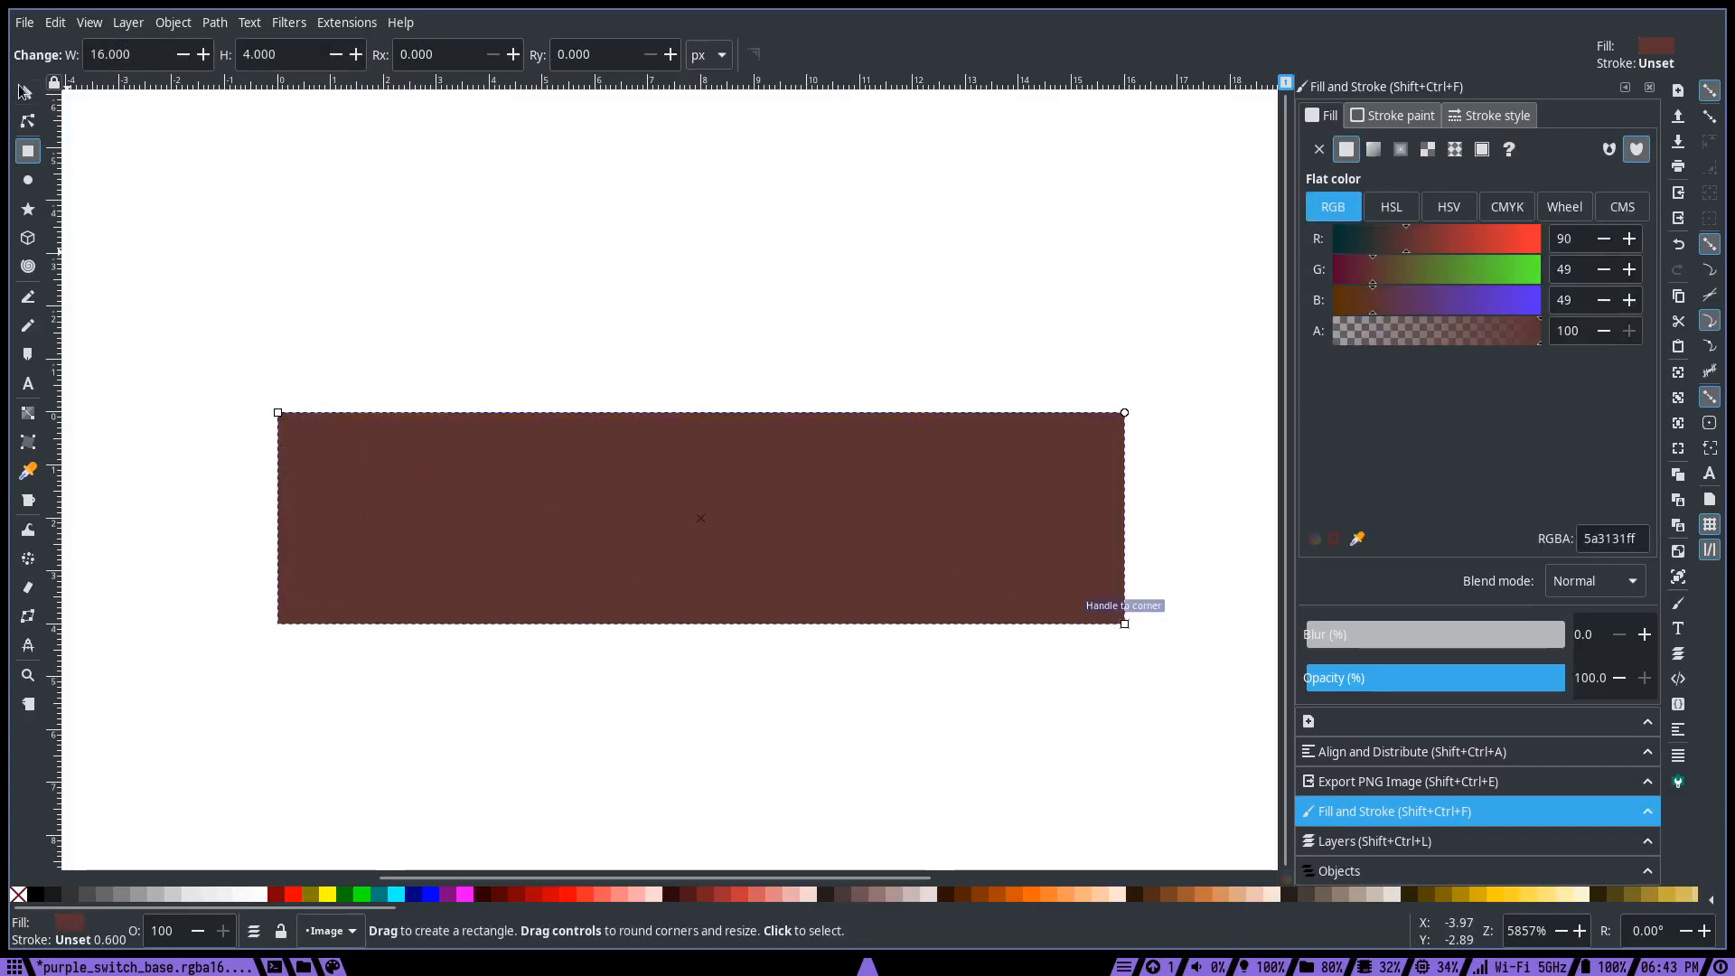
pyautogui.click(27, 90)
pyautogui.moveTo(733, 513); pyautogui.dragTo(736, 321)
# - Fill the rectangle with a horizontally flipped linear gradient based on the dark purple sampled from the image's last stripe
pyautogui.click(1358, 539)
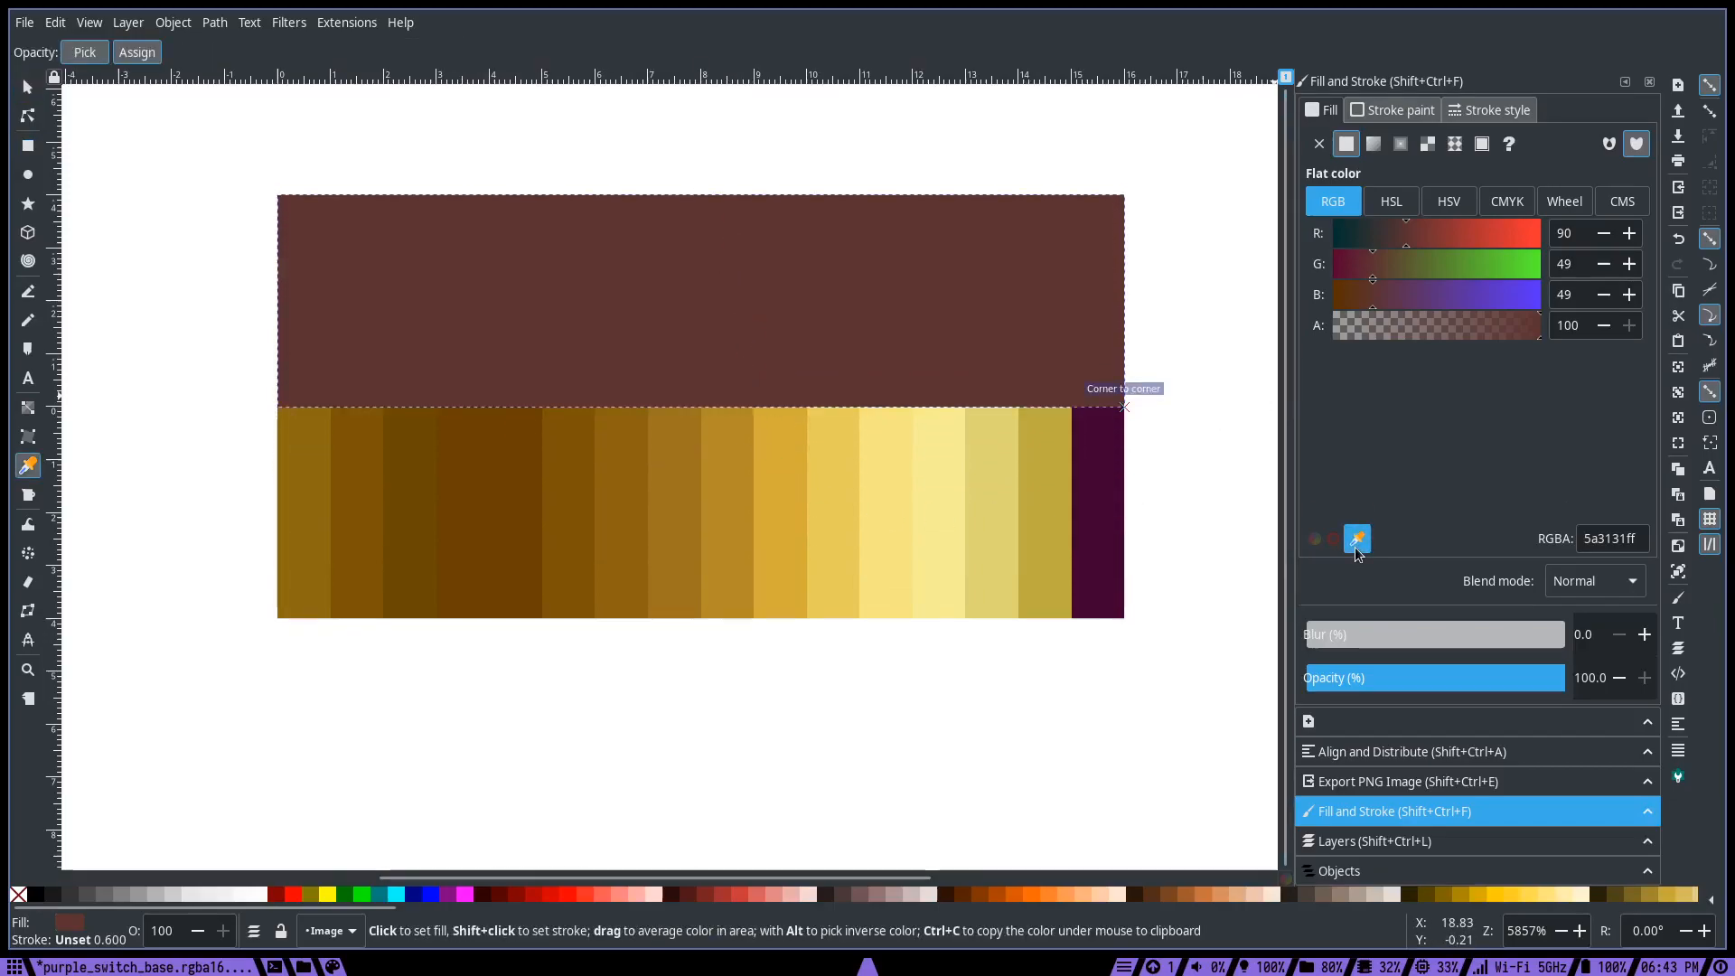
pyautogui.click(1105, 517)
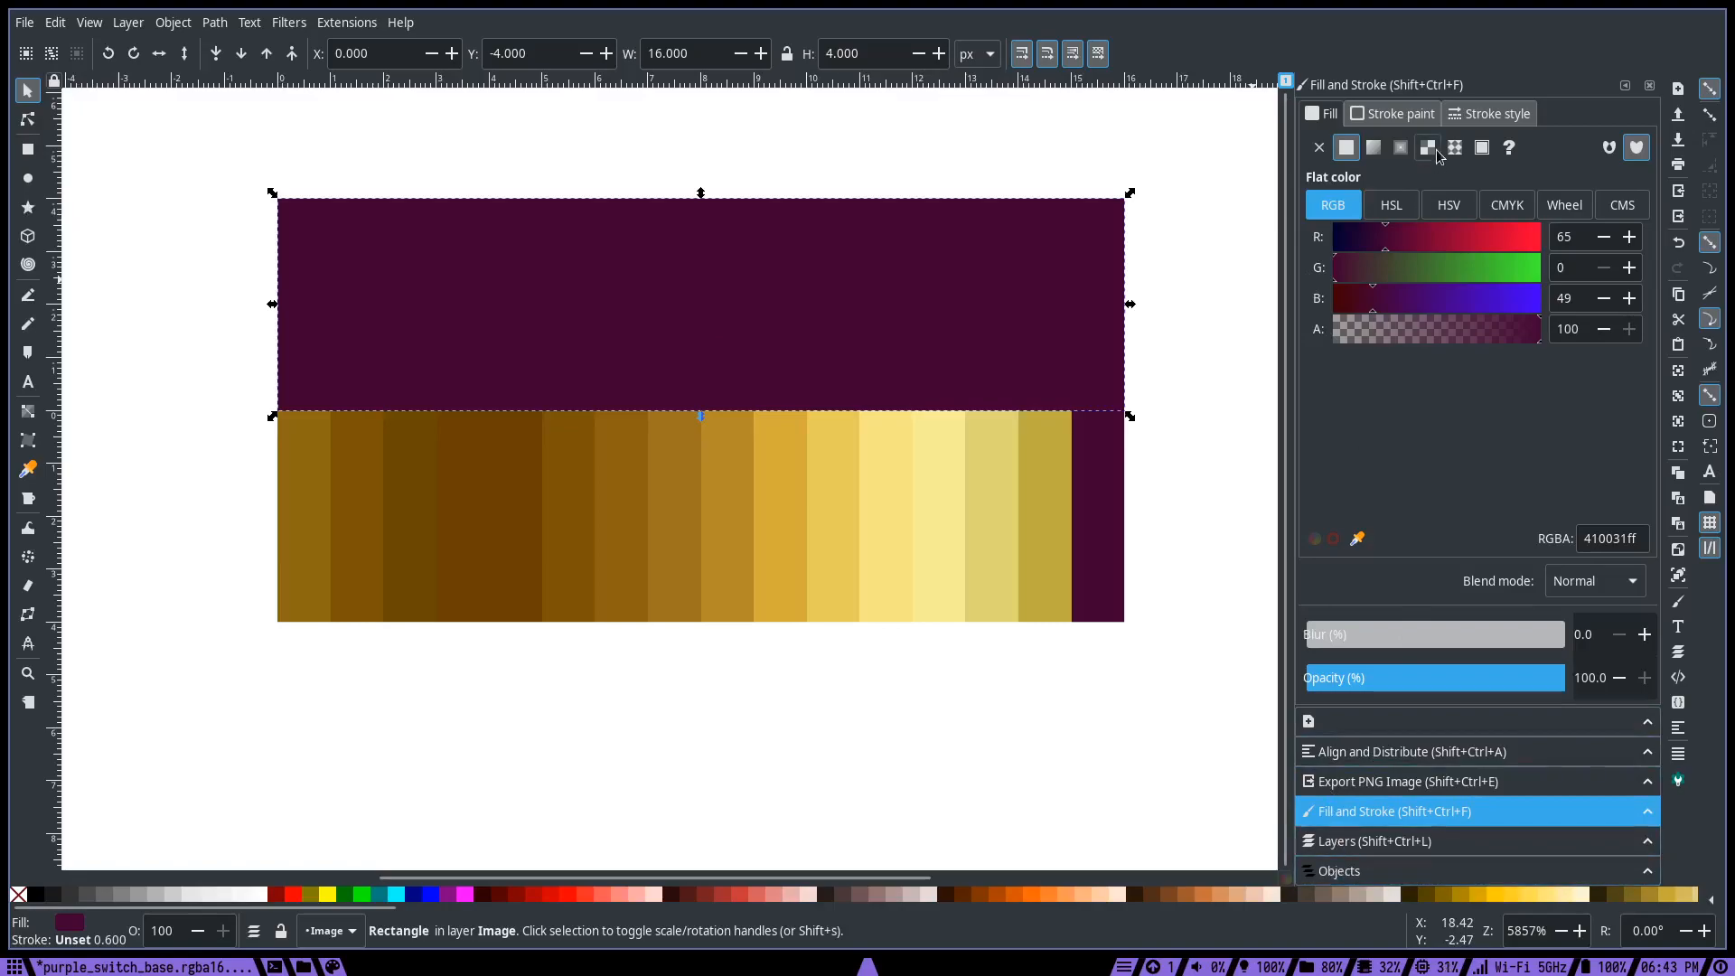
pyautogui.click(1374, 147)
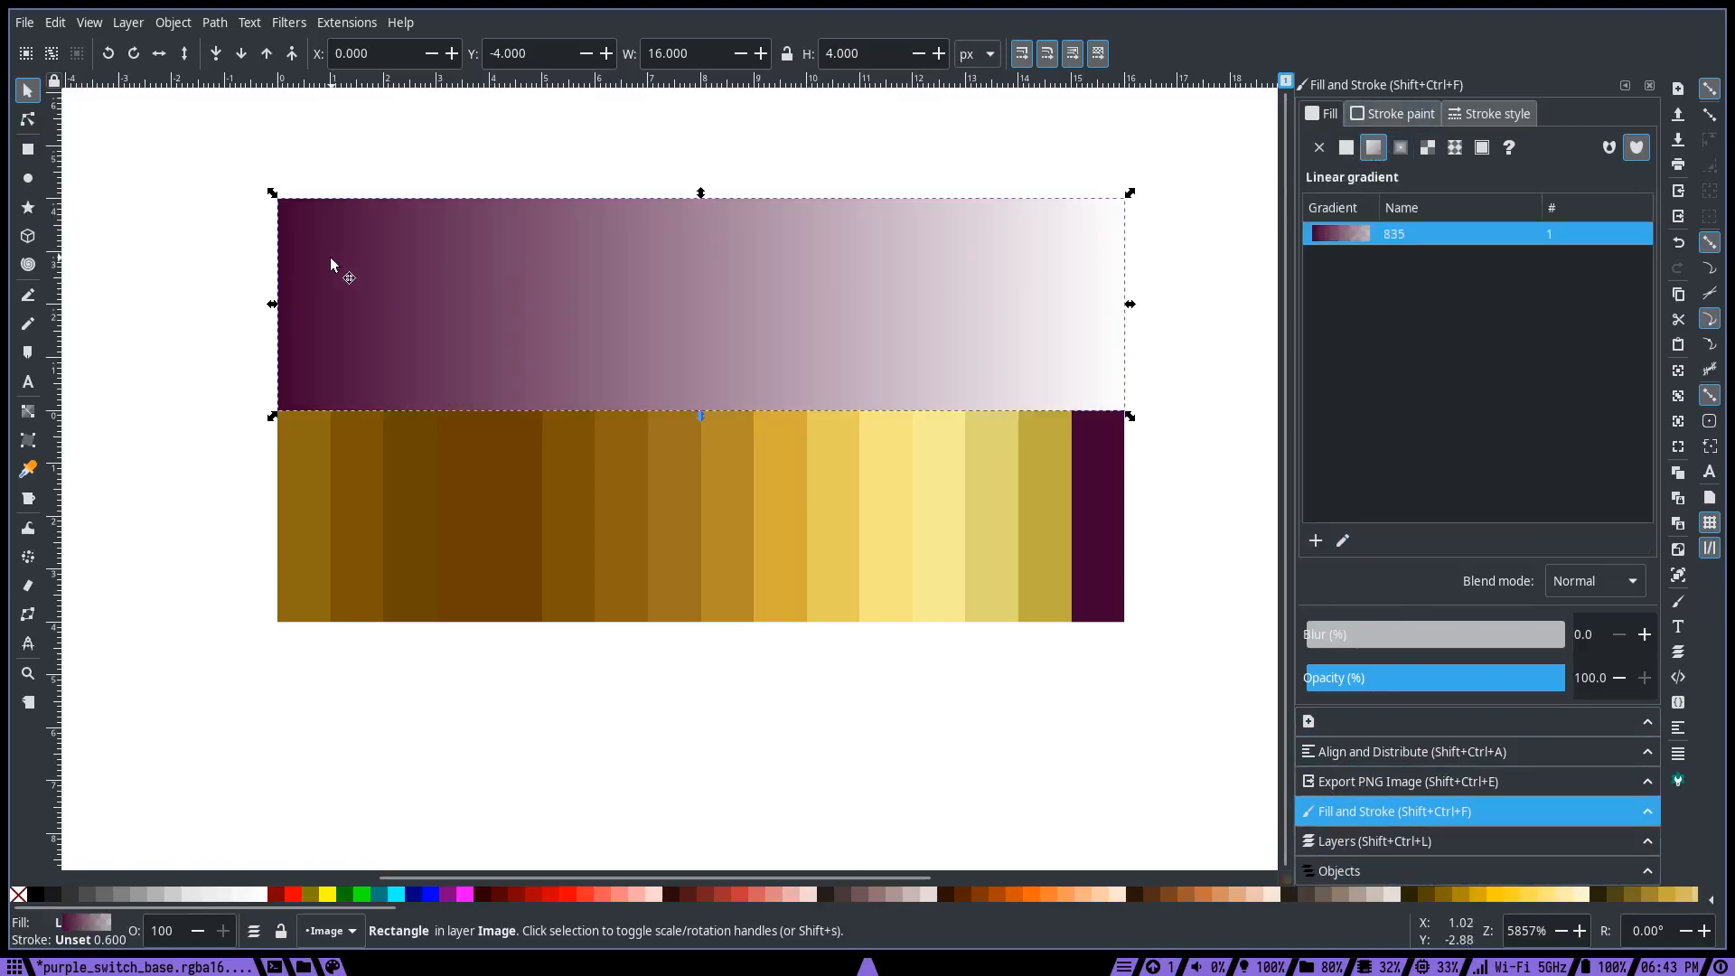
pyautogui.press('g')
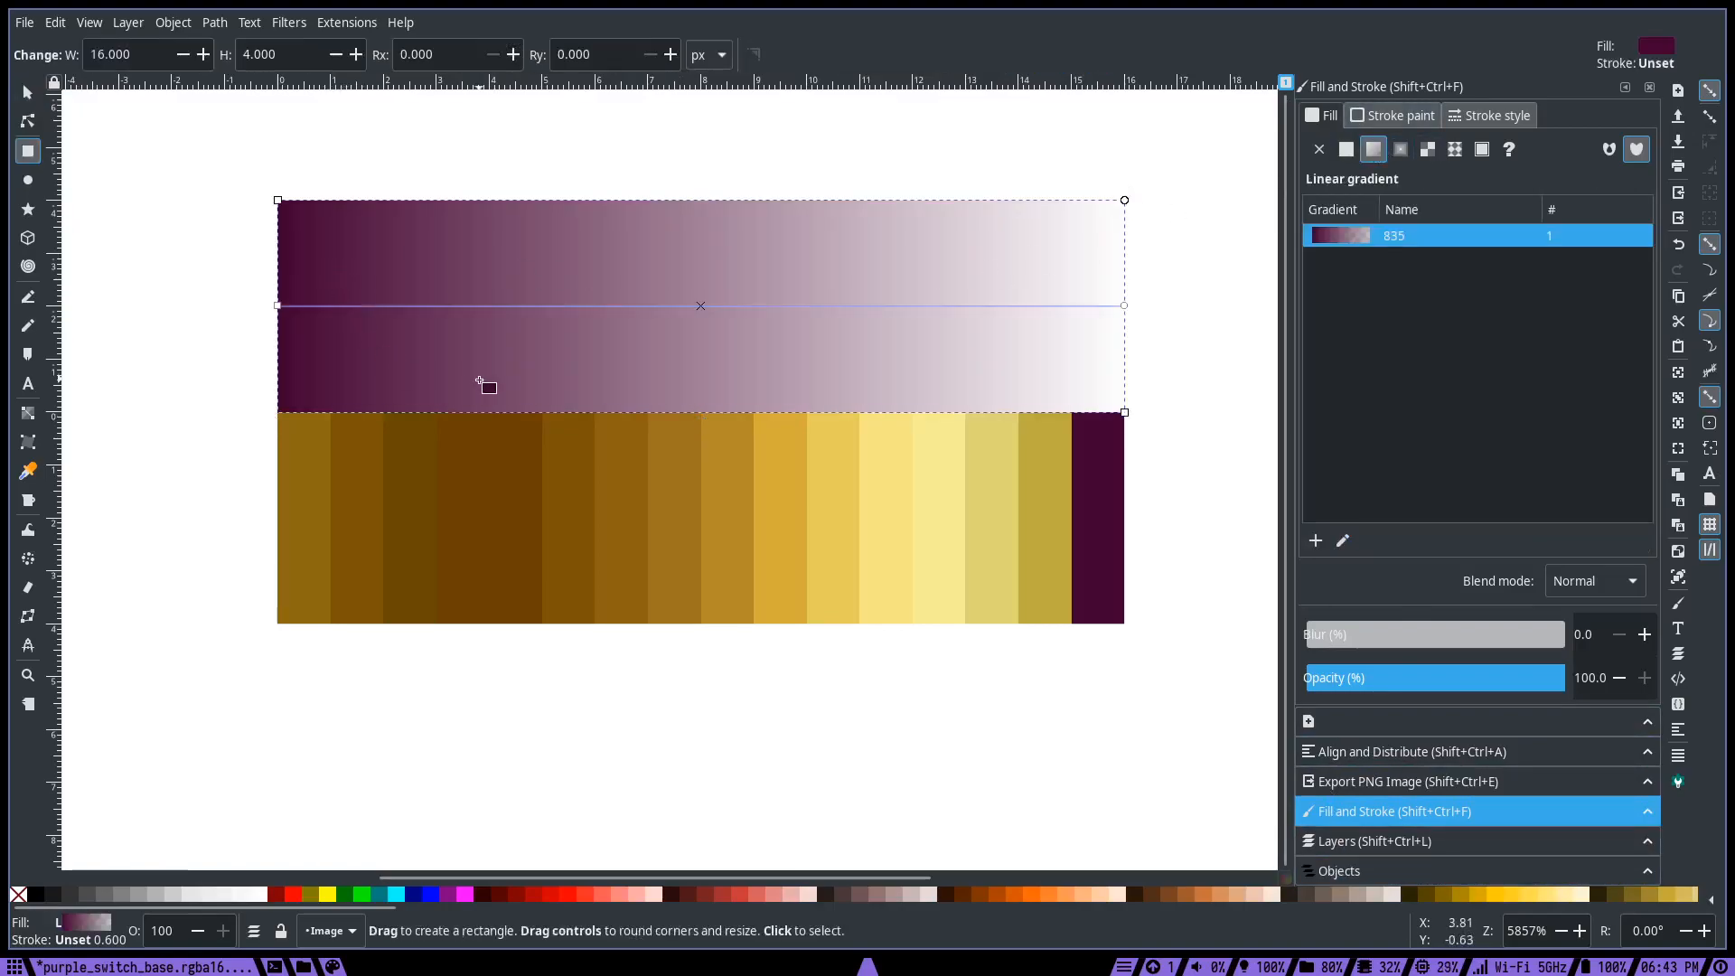
pyautogui.press('s')
pyautogui.click(159, 54)
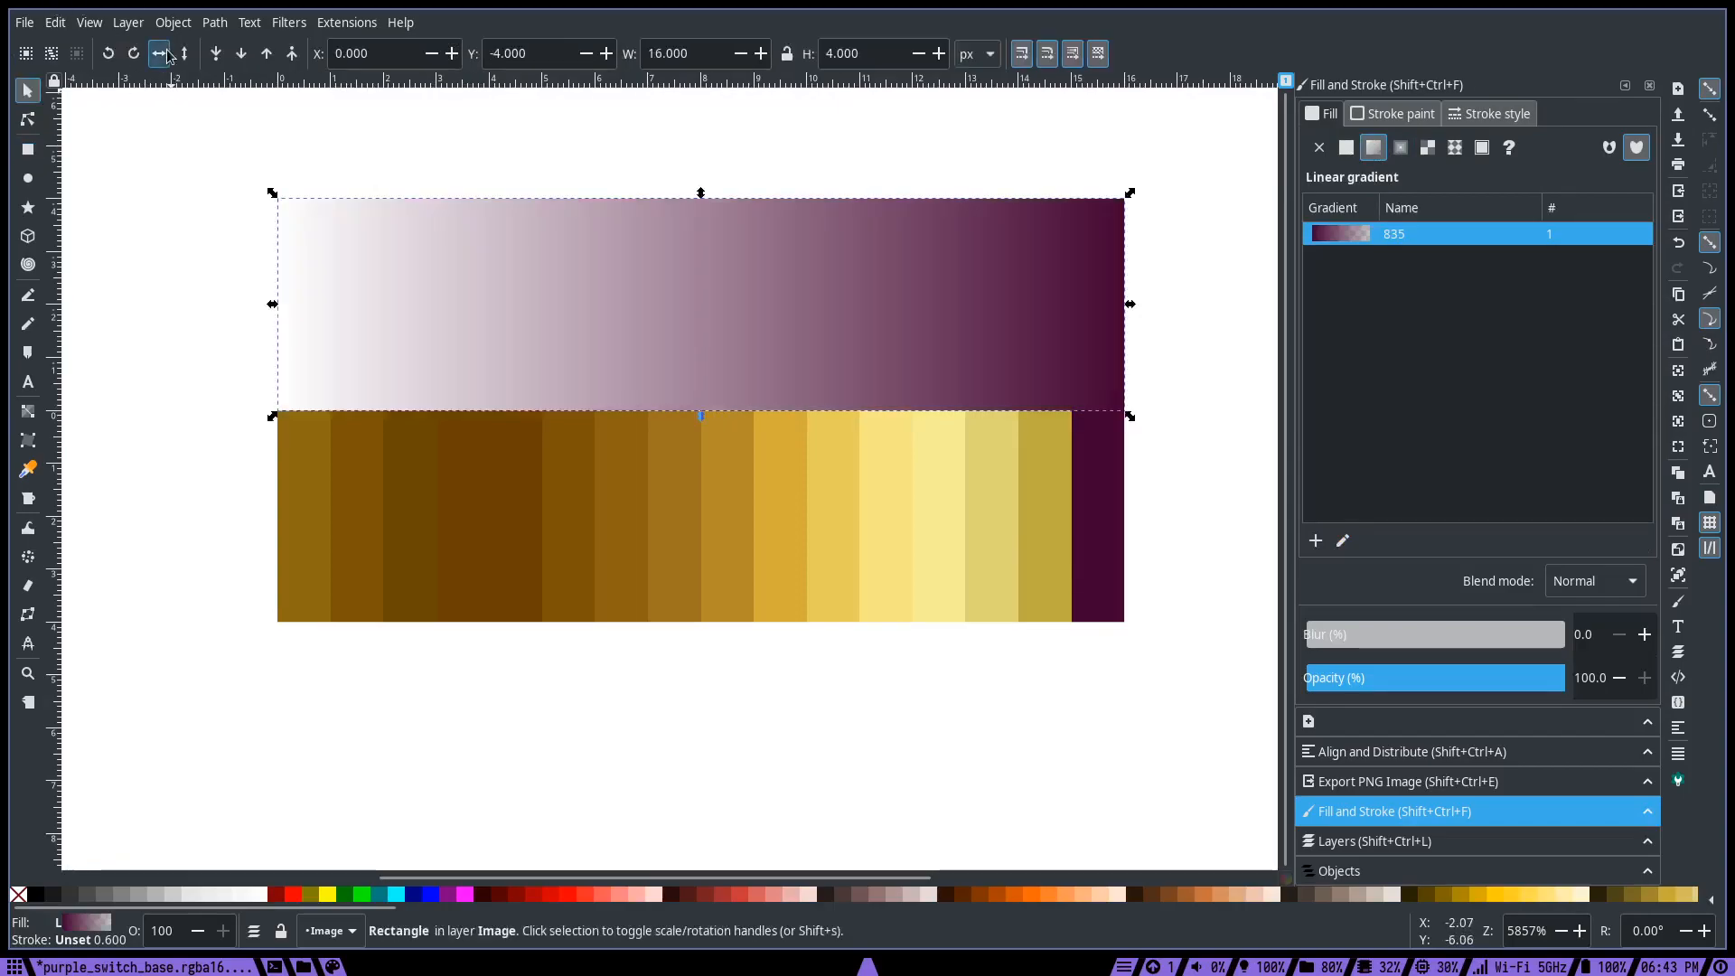
# - Place vertical guides through the middle of the lightest yellow stripe and the middle of the darkest brown stripe
pyautogui.press('r')
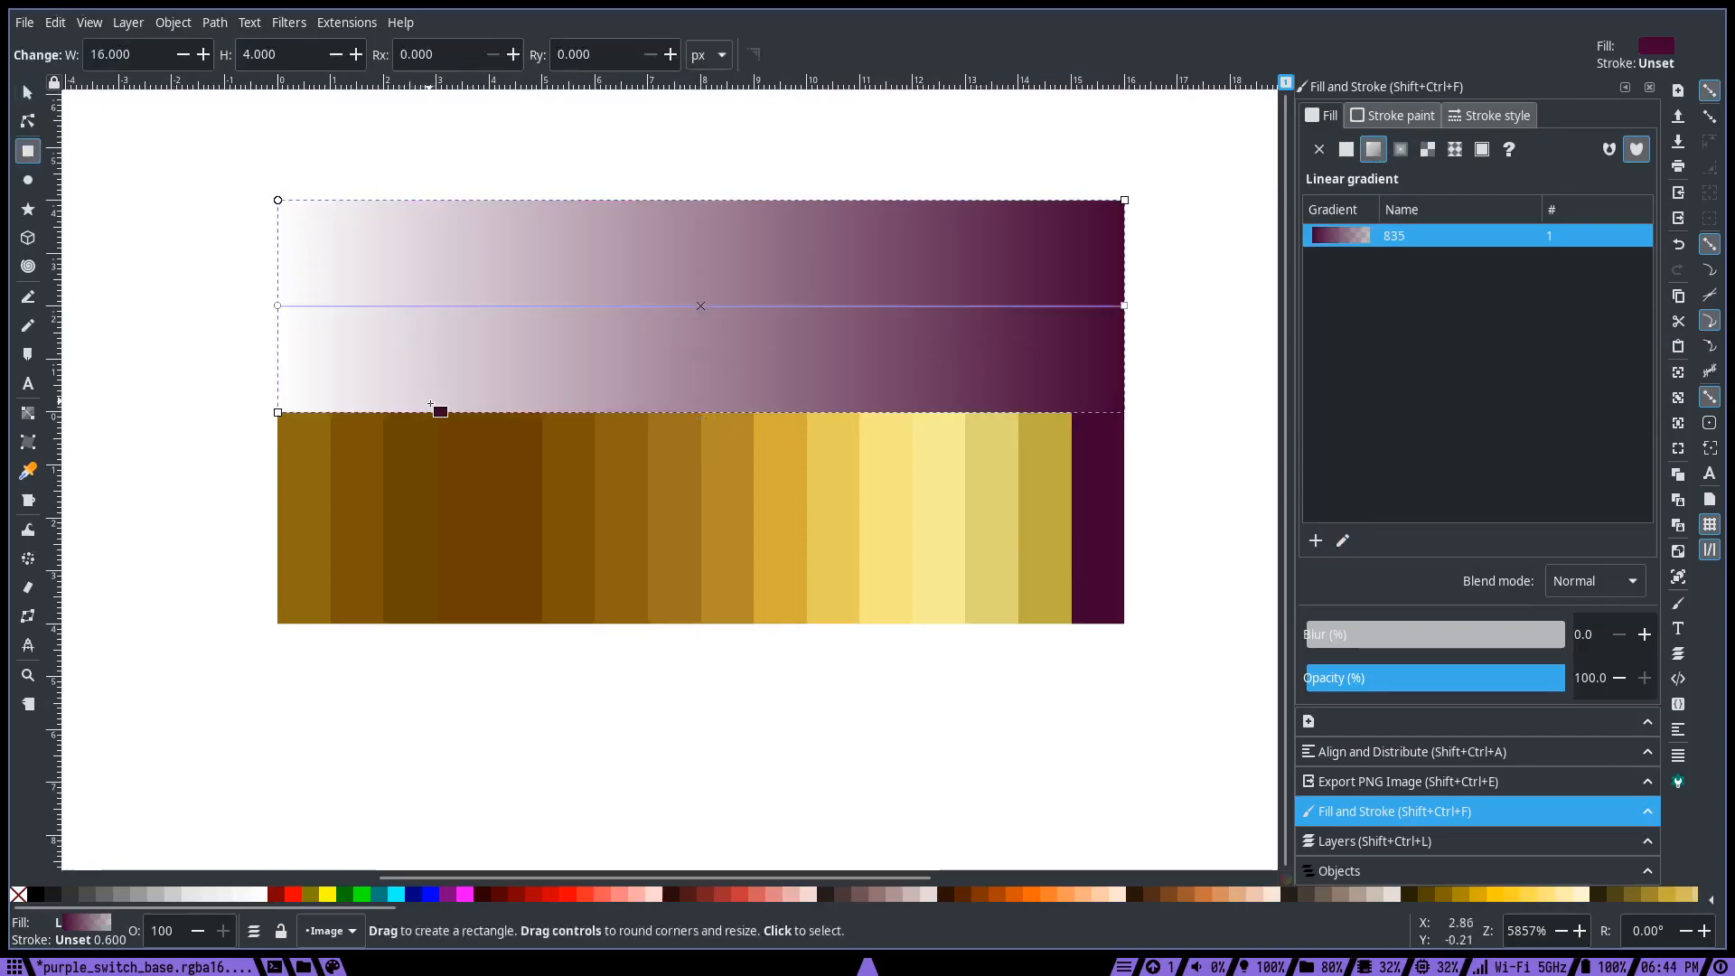
pyautogui.moveTo(54, 390); pyautogui.dragTo(938, 492)
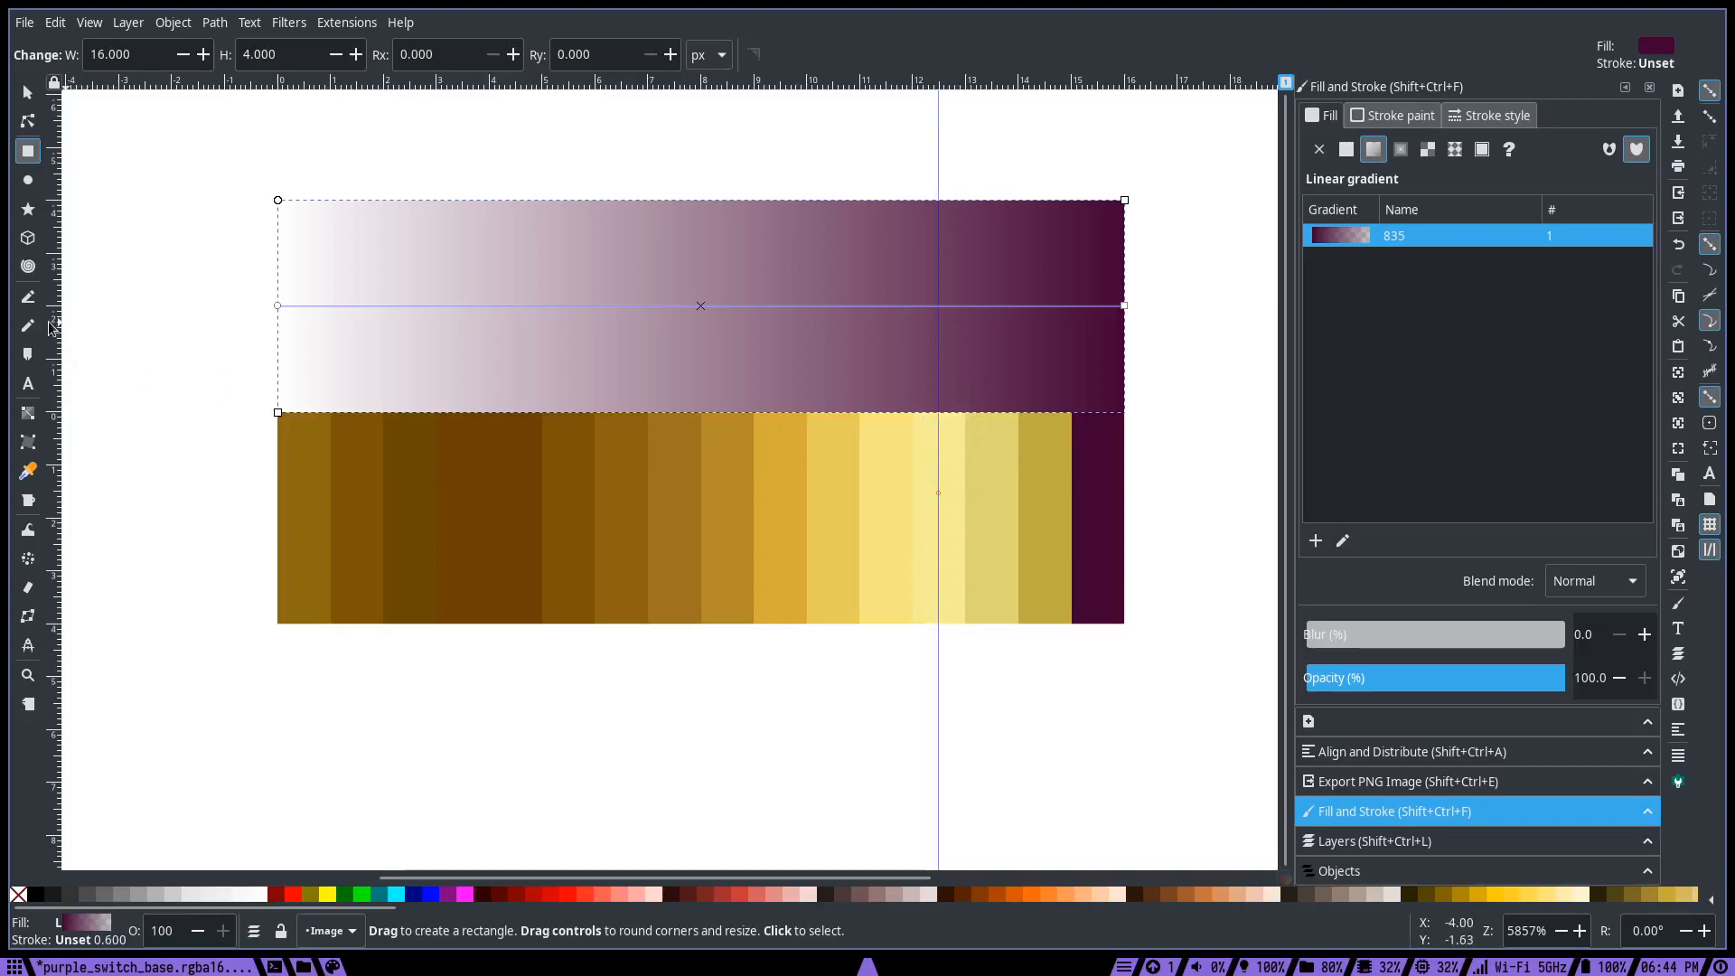
pyautogui.moveTo(56, 327)
pyautogui.mouseDown()
pyautogui.moveTo(497, 419)
pyautogui.moveTo(490, 439)
pyautogui.mouseUp()
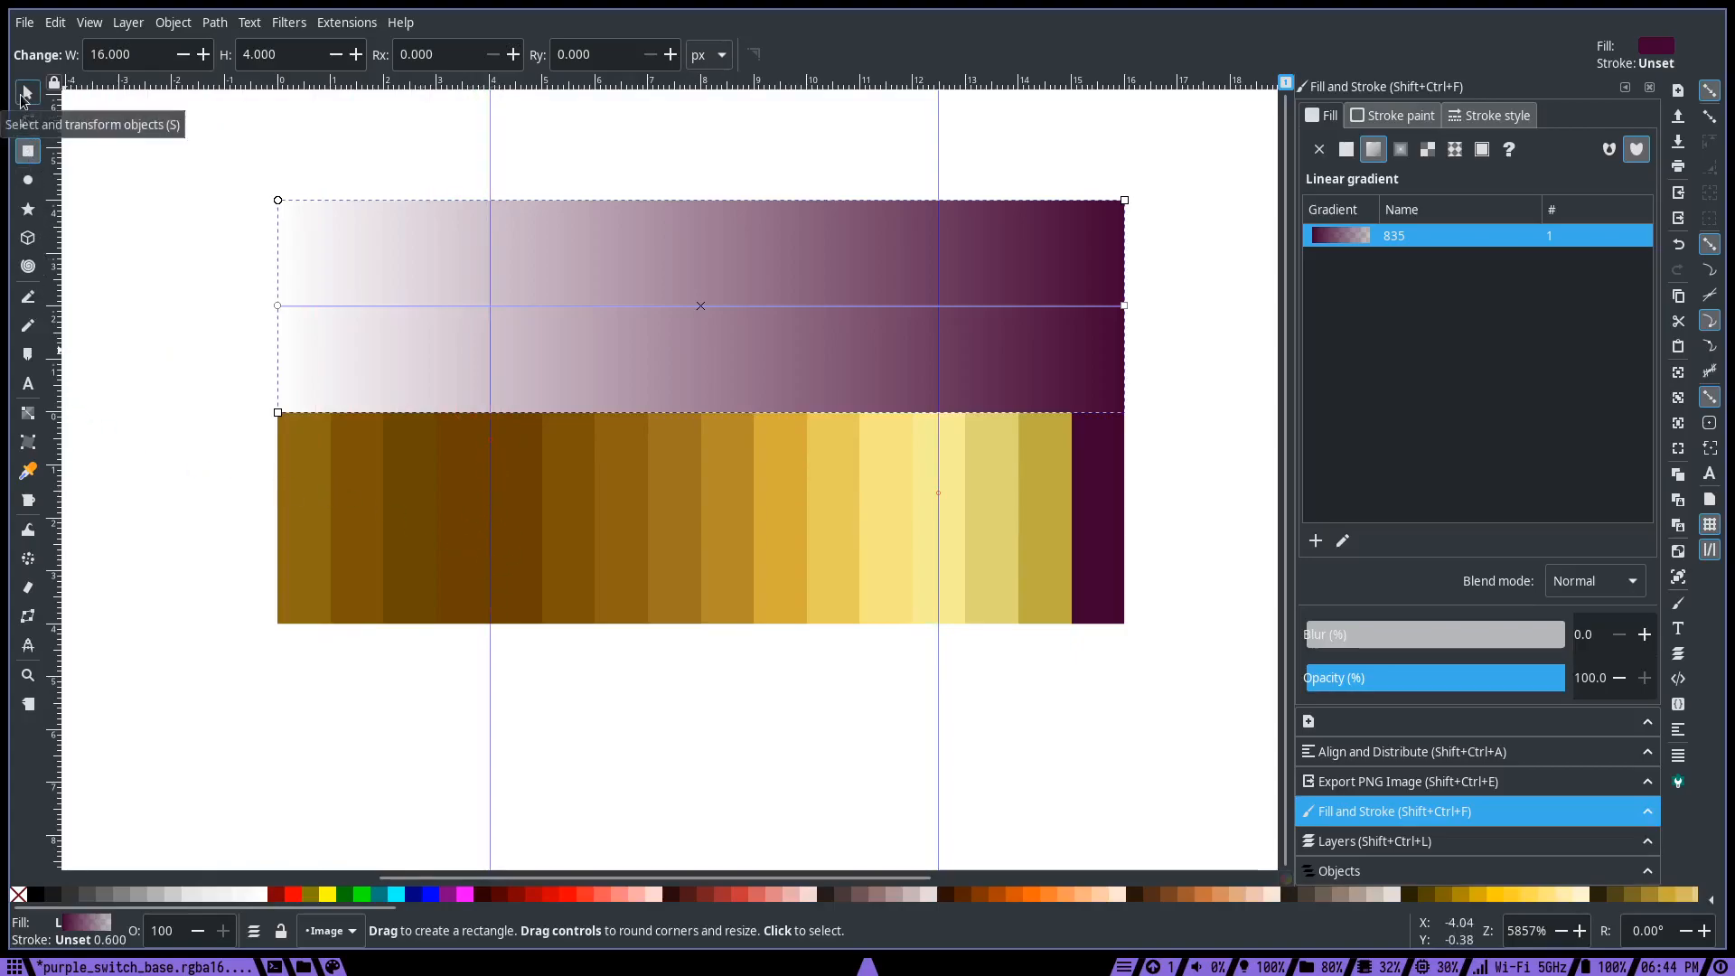
# - Enable bounding-box snapping and place vertical guides exactly on the rectangle's left and right edges
pyautogui.moveTo(56, 256); pyautogui.dragTo(233, 457)
pyautogui.click(1709, 143)
pyautogui.click(1709, 168)
pyautogui.click(1710, 192)
pyautogui.click(1709, 218)
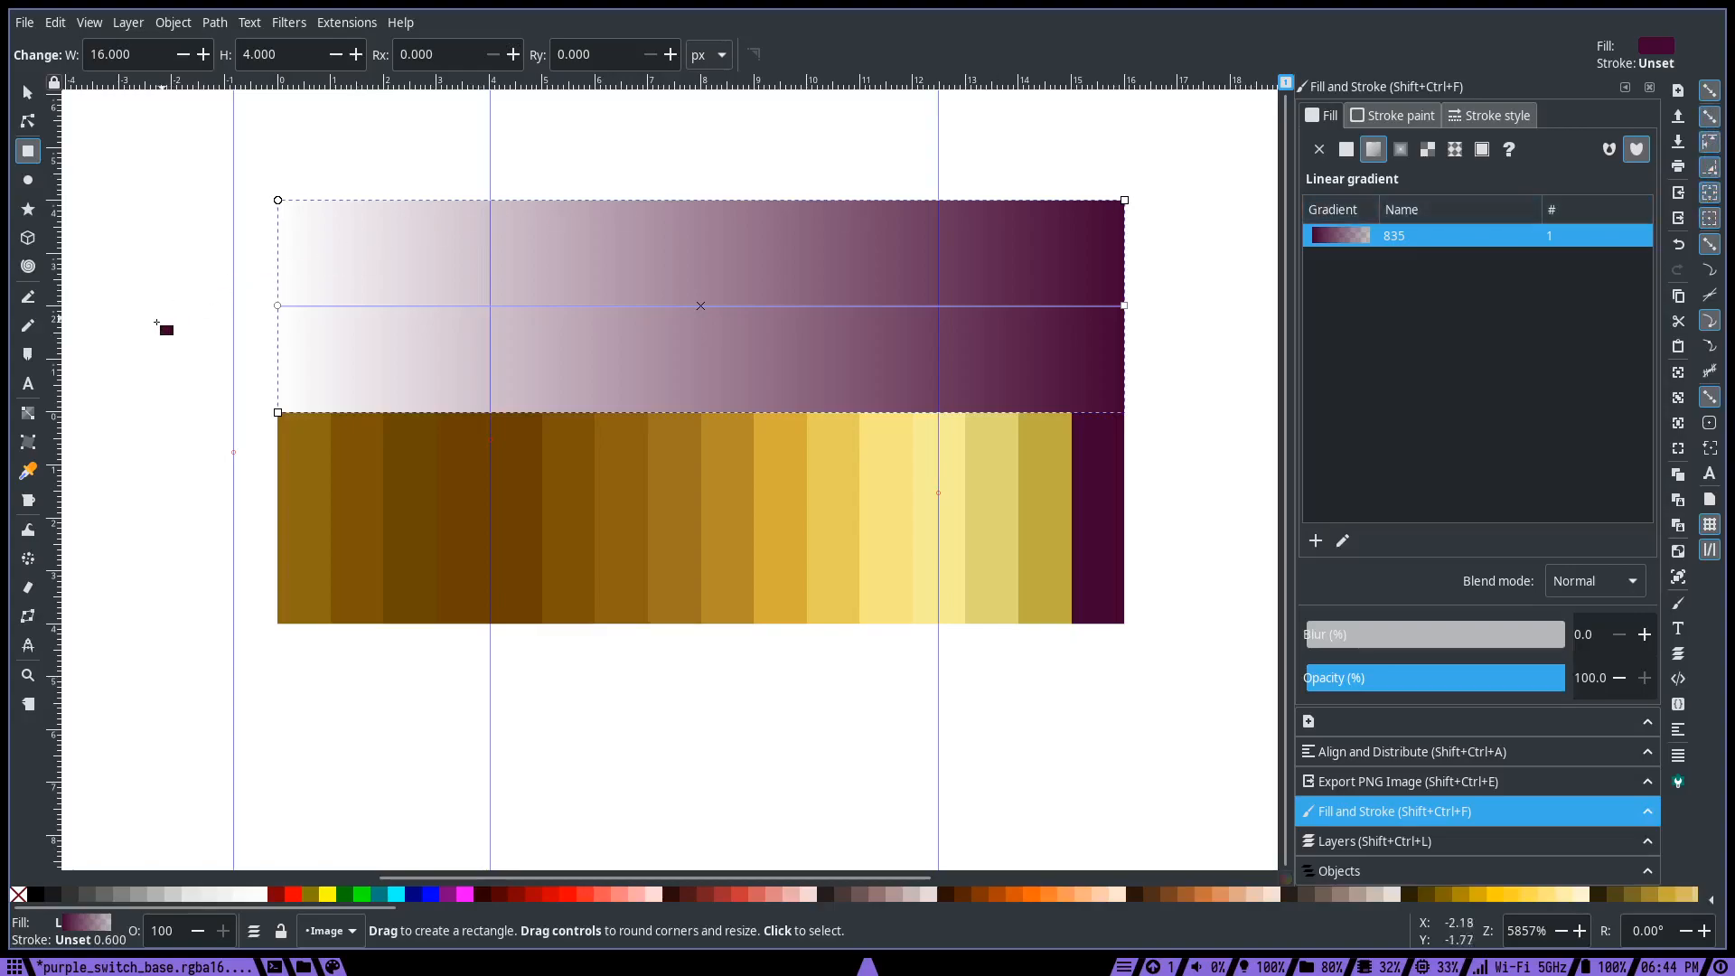
pyautogui.press('s')
pyautogui.moveTo(234, 333); pyautogui.dragTo(278, 386)
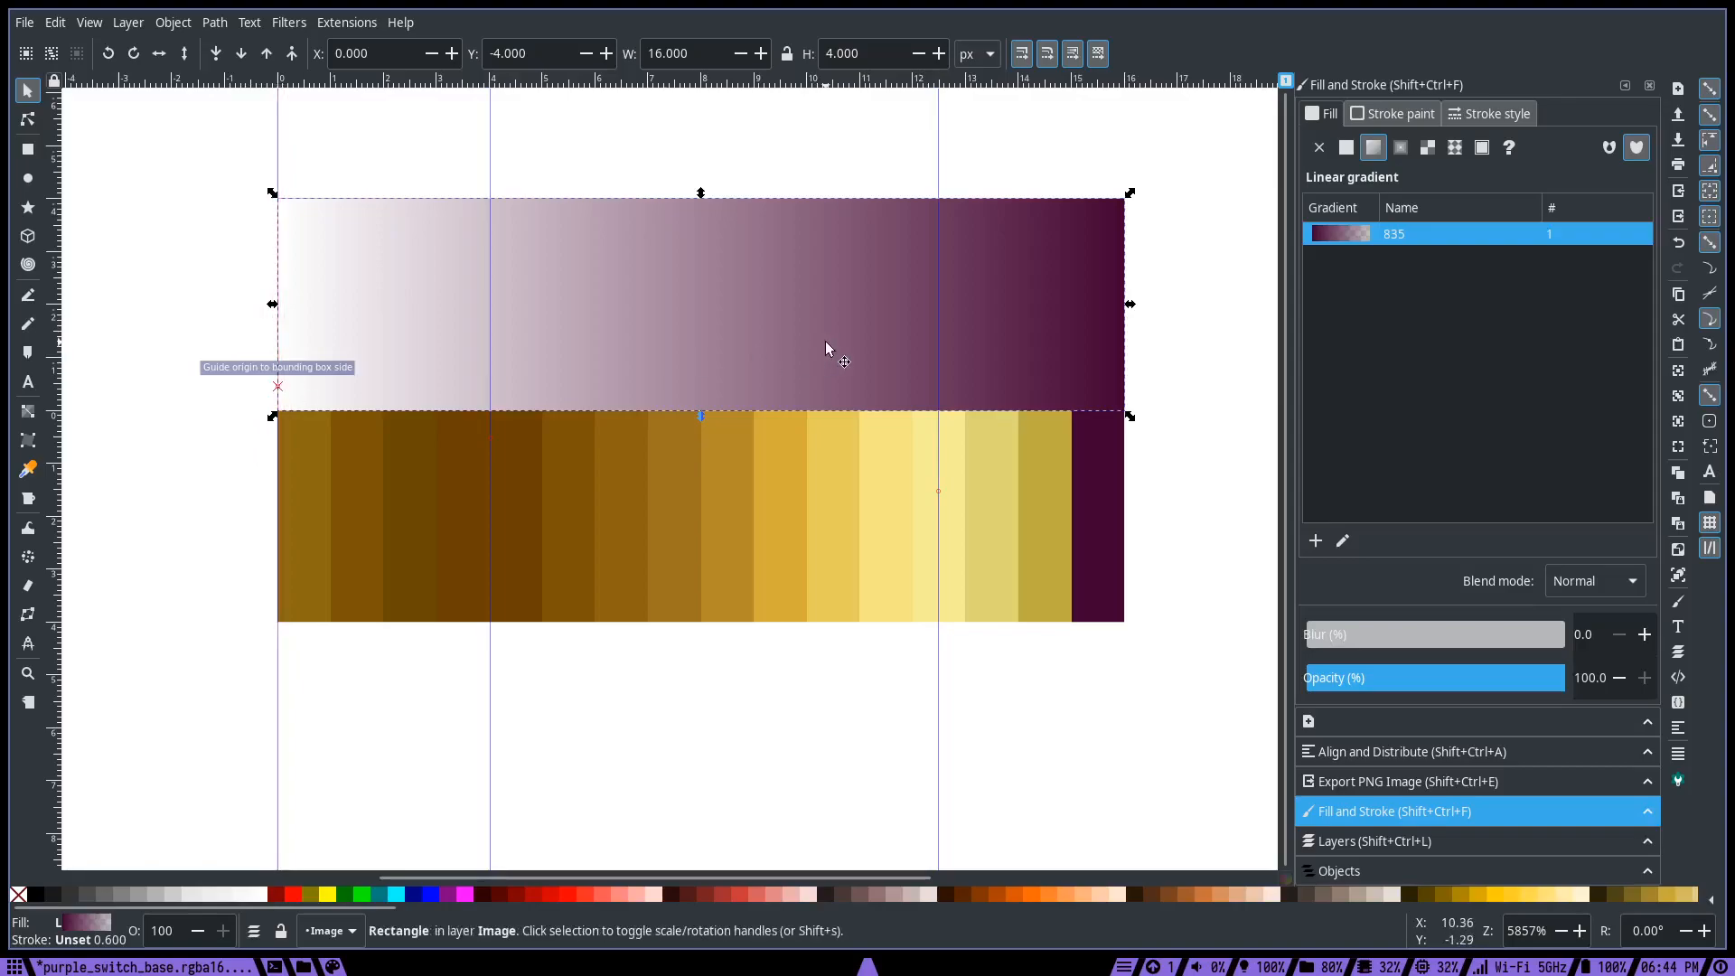
pyautogui.moveTo(54, 249)
pyautogui.mouseDown()
pyautogui.moveTo(364, 344)
pyautogui.moveTo(1125, 394)
pyautogui.mouseUp()
pyautogui.click(1028, 354)
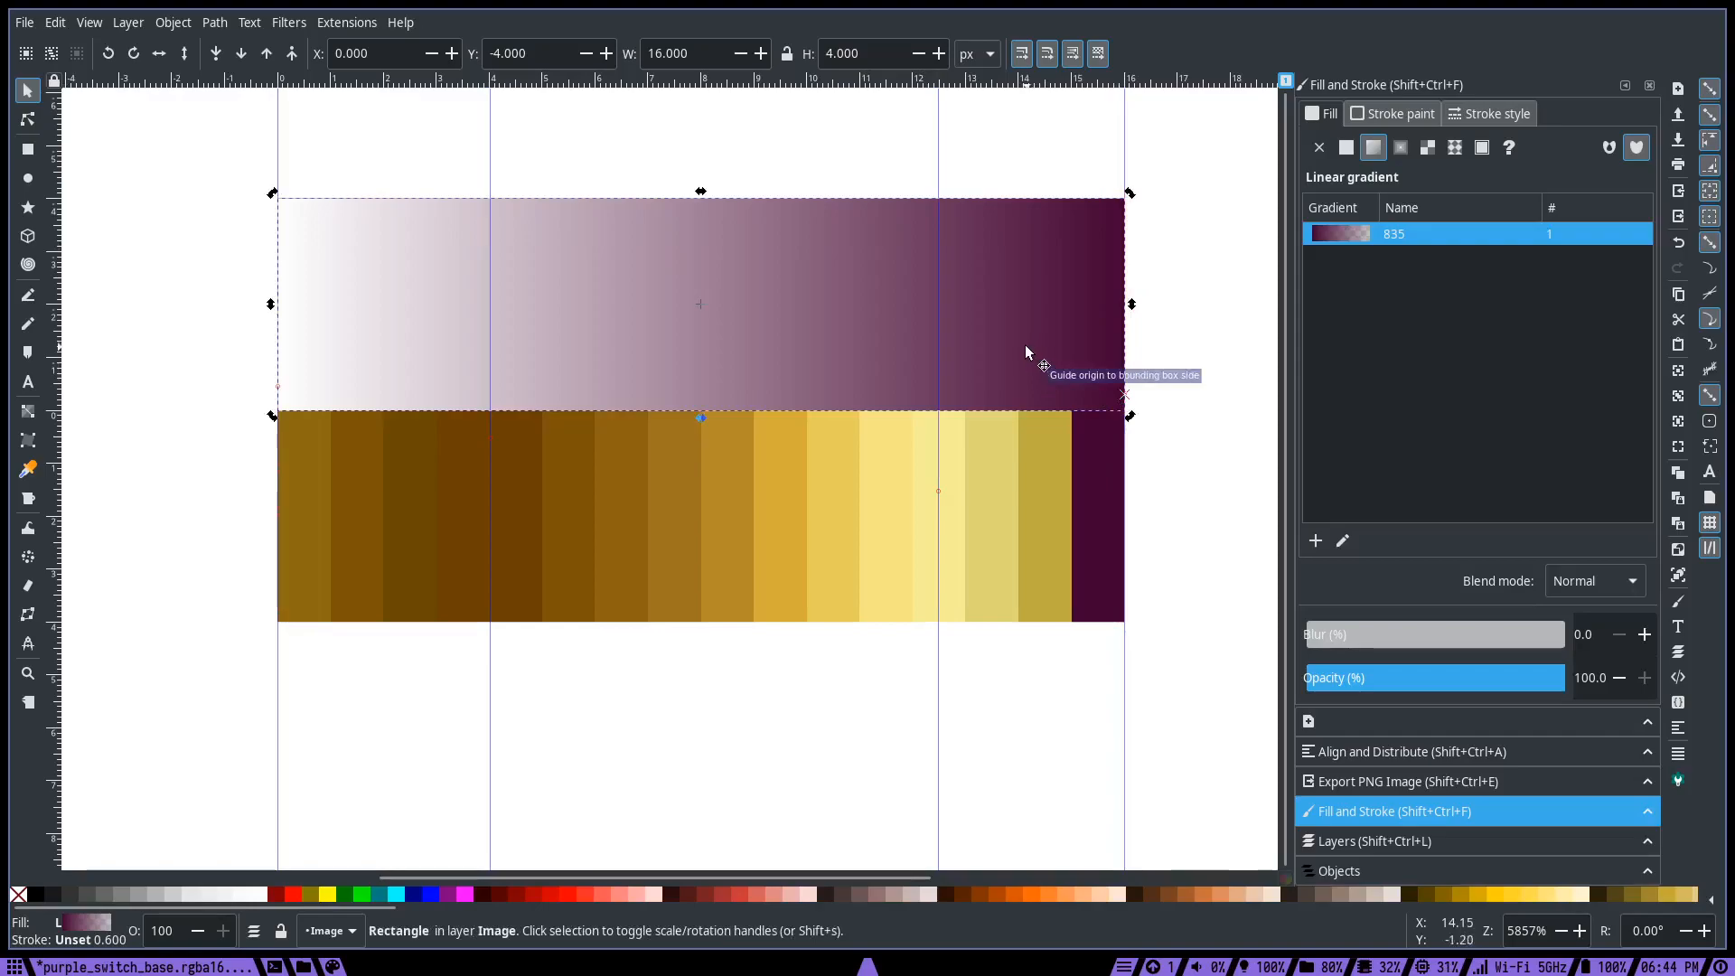
pyautogui.press('n')
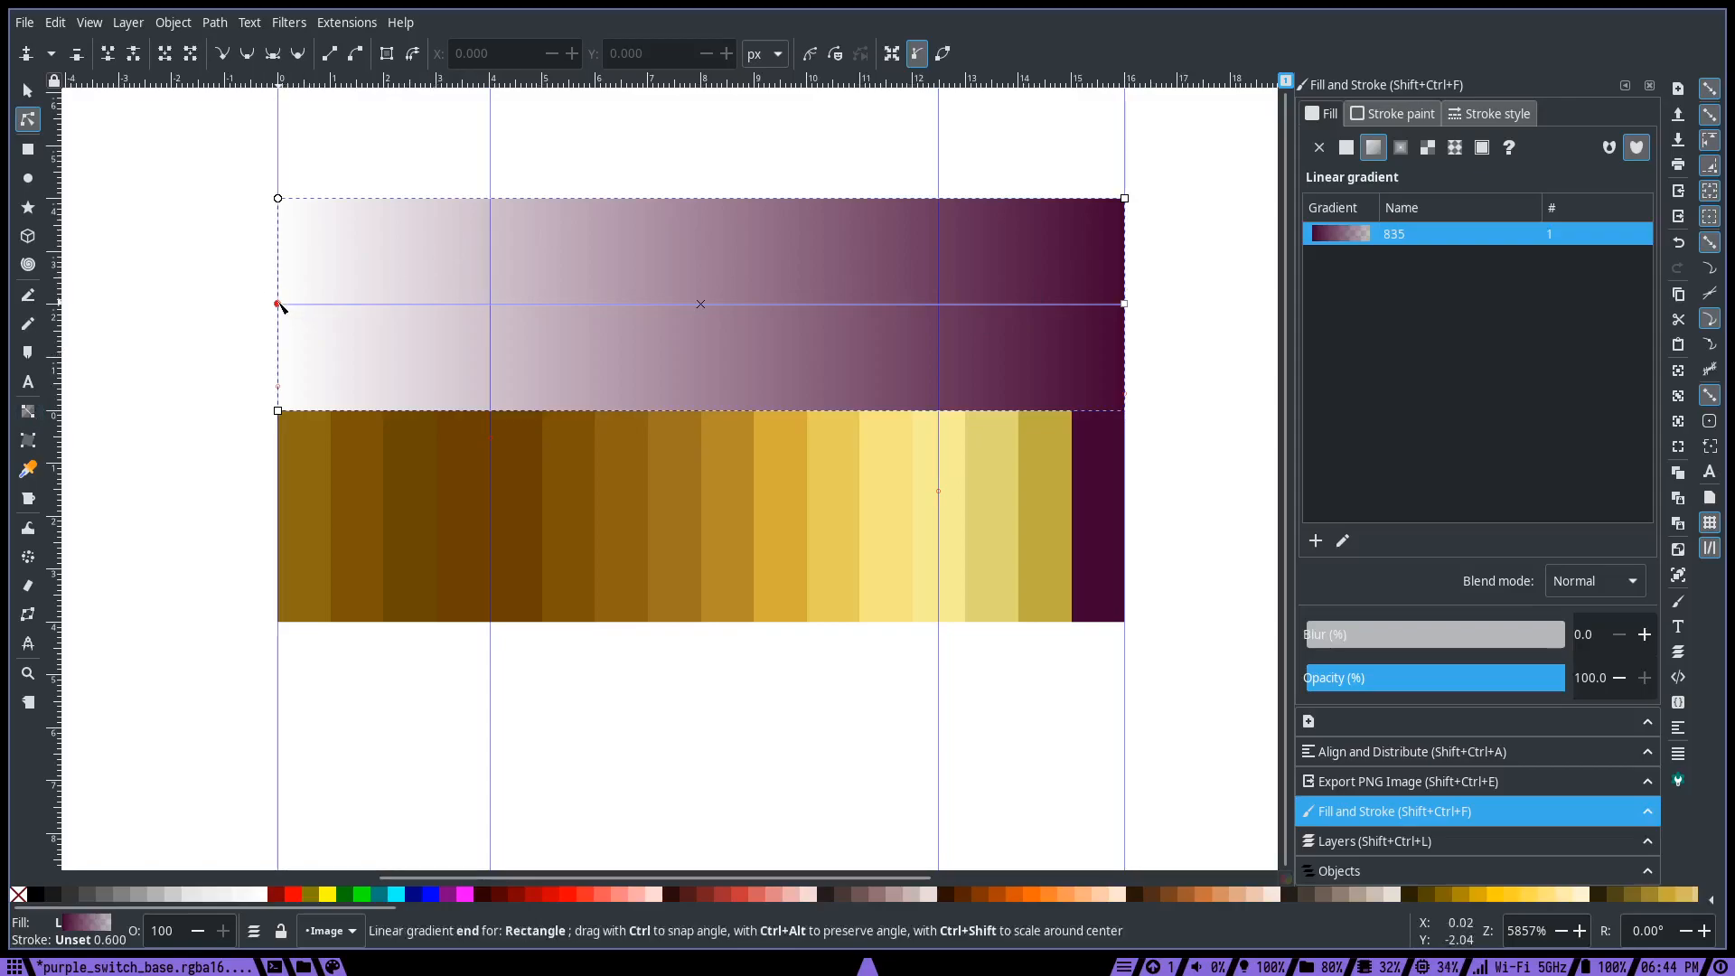
pyautogui.moveTo(301, 305); pyautogui.dragTo(1198, 292)
pyautogui.moveTo(1060, 330); pyautogui.dragTo(885, 316)
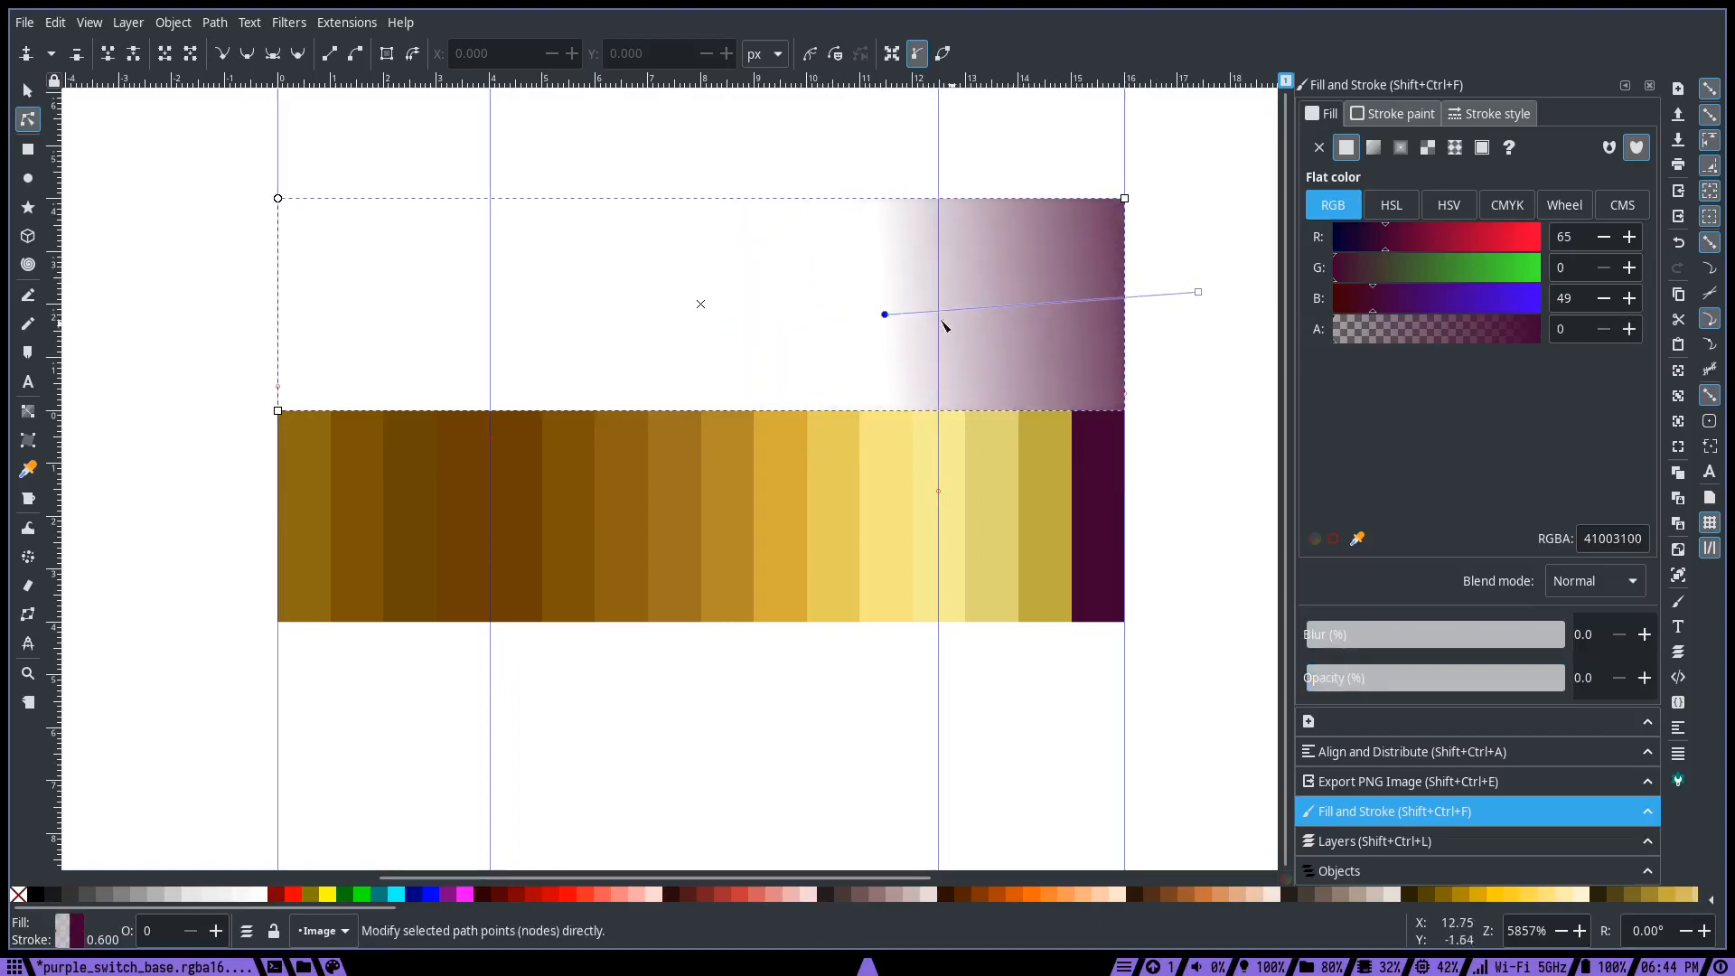
pyautogui.hotkey('ctrl', 'z')
pyautogui.hotkey('ctrl', 'z')
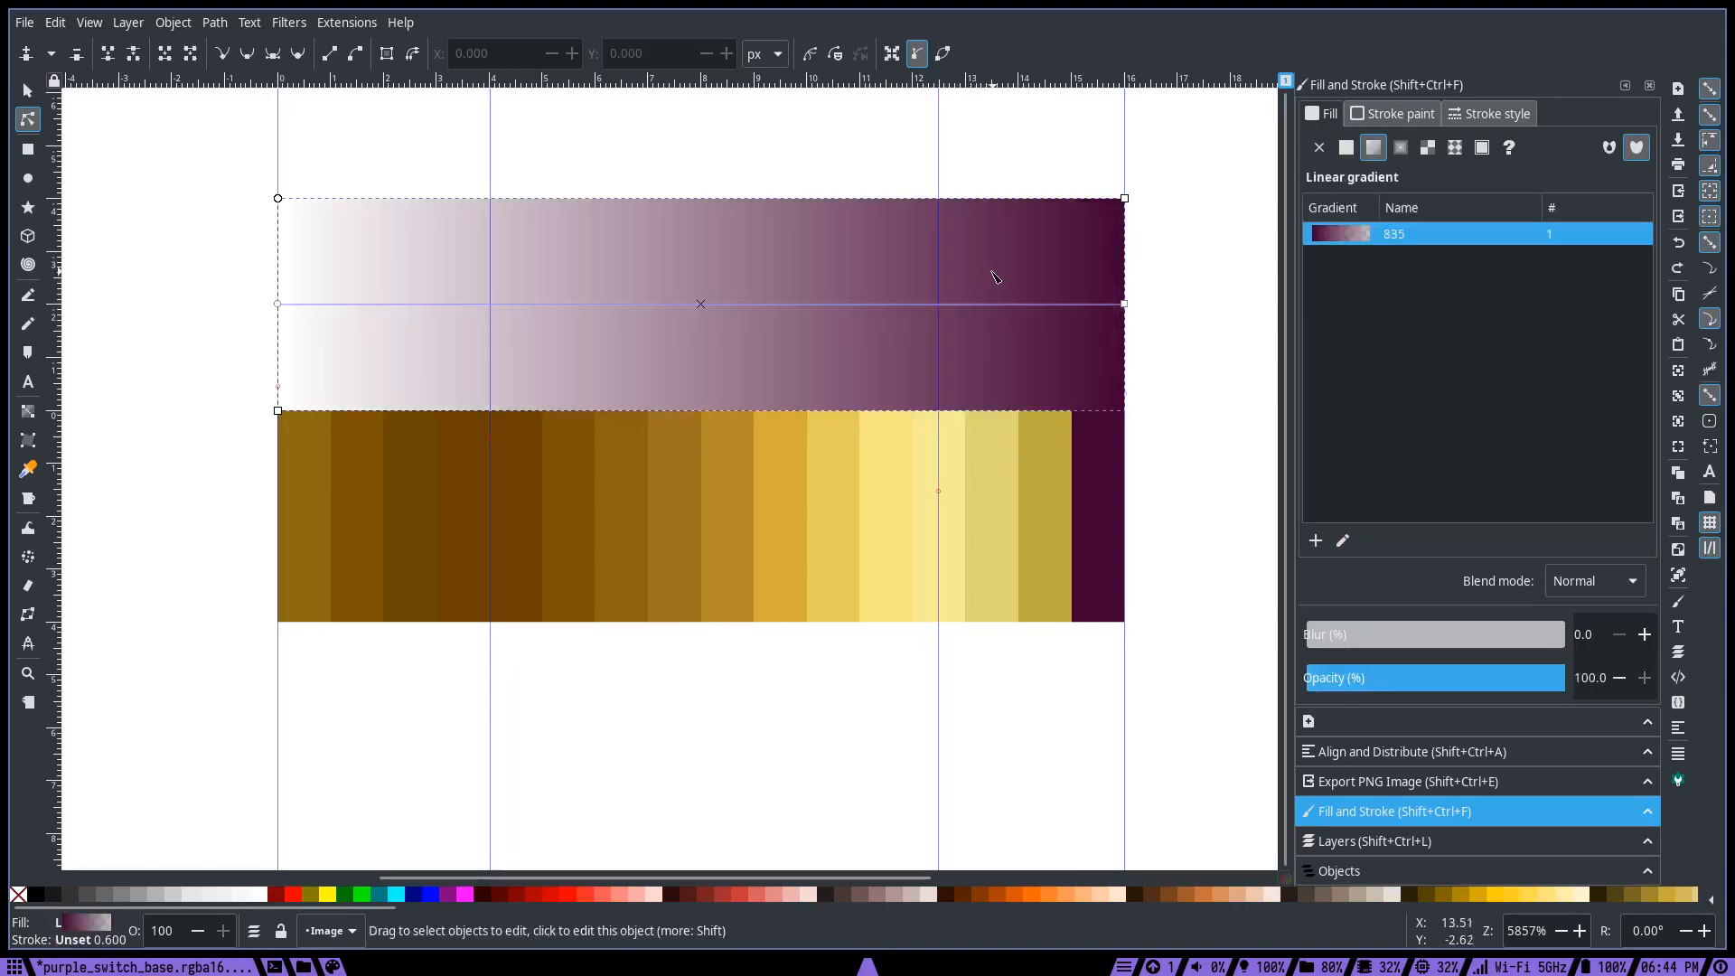
# - Add two intermediate stops to the rectangle's linear gradient and align them with the two inner guides
pyautogui.click(28, 412)
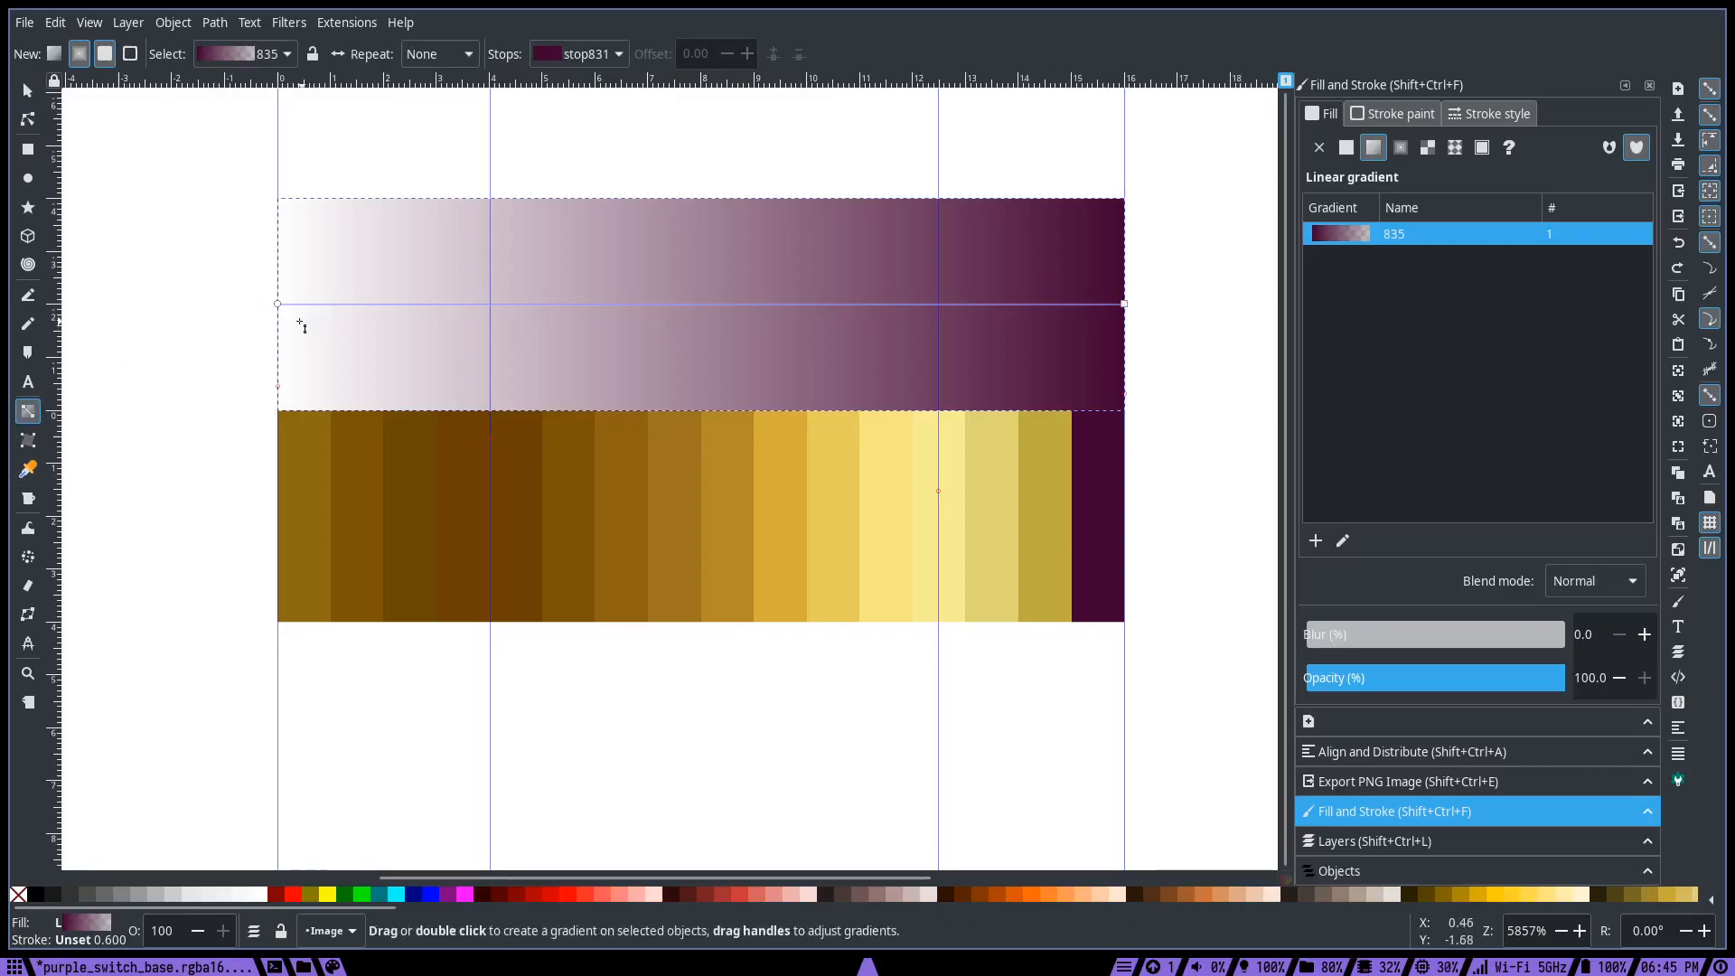
pyautogui.doubleClick(962, 305)
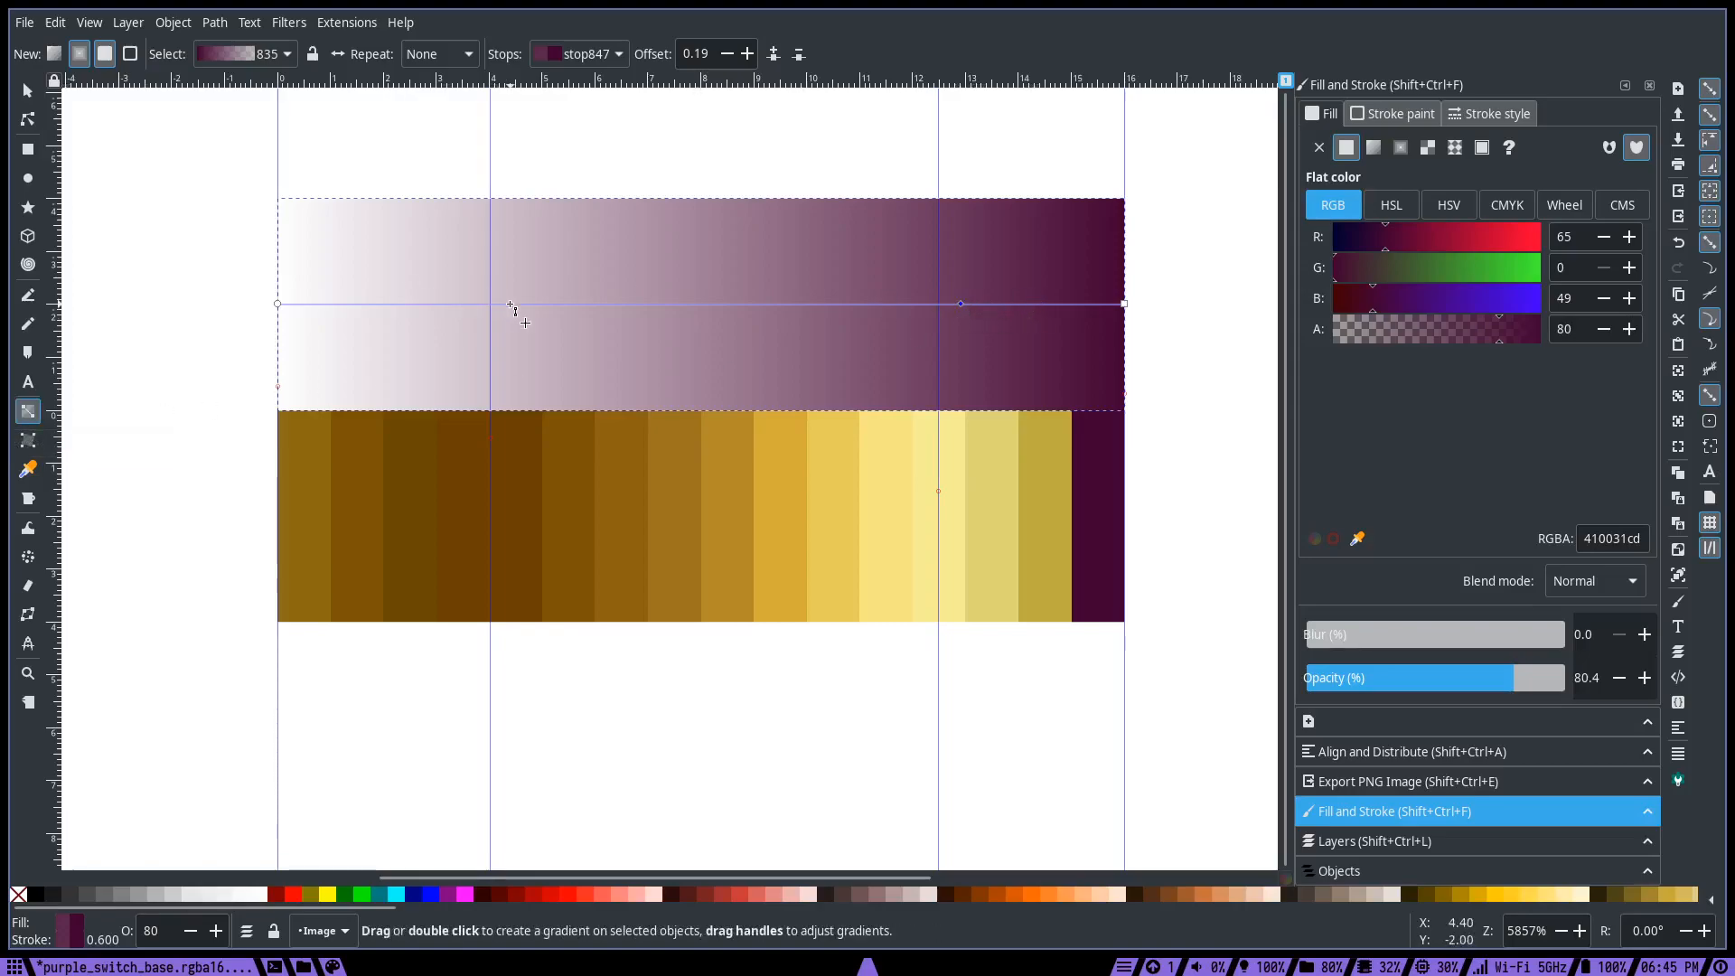
pyautogui.doubleClick(503, 301)
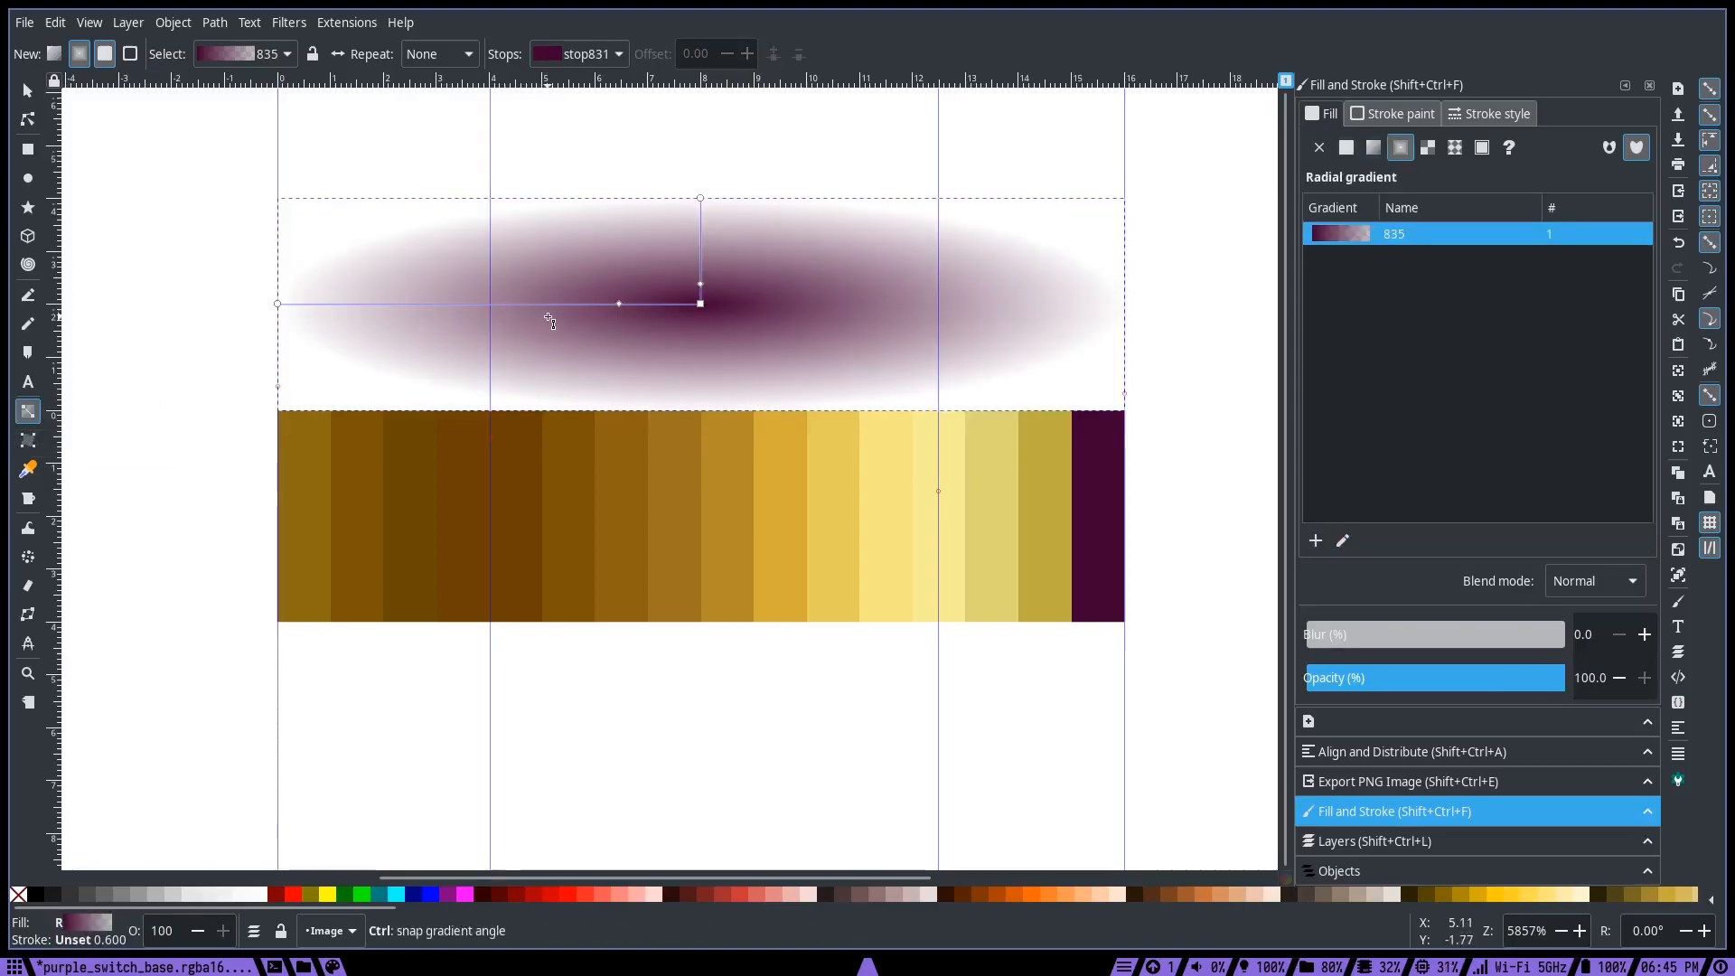
pyautogui.hotkey('ctrl', 'z')
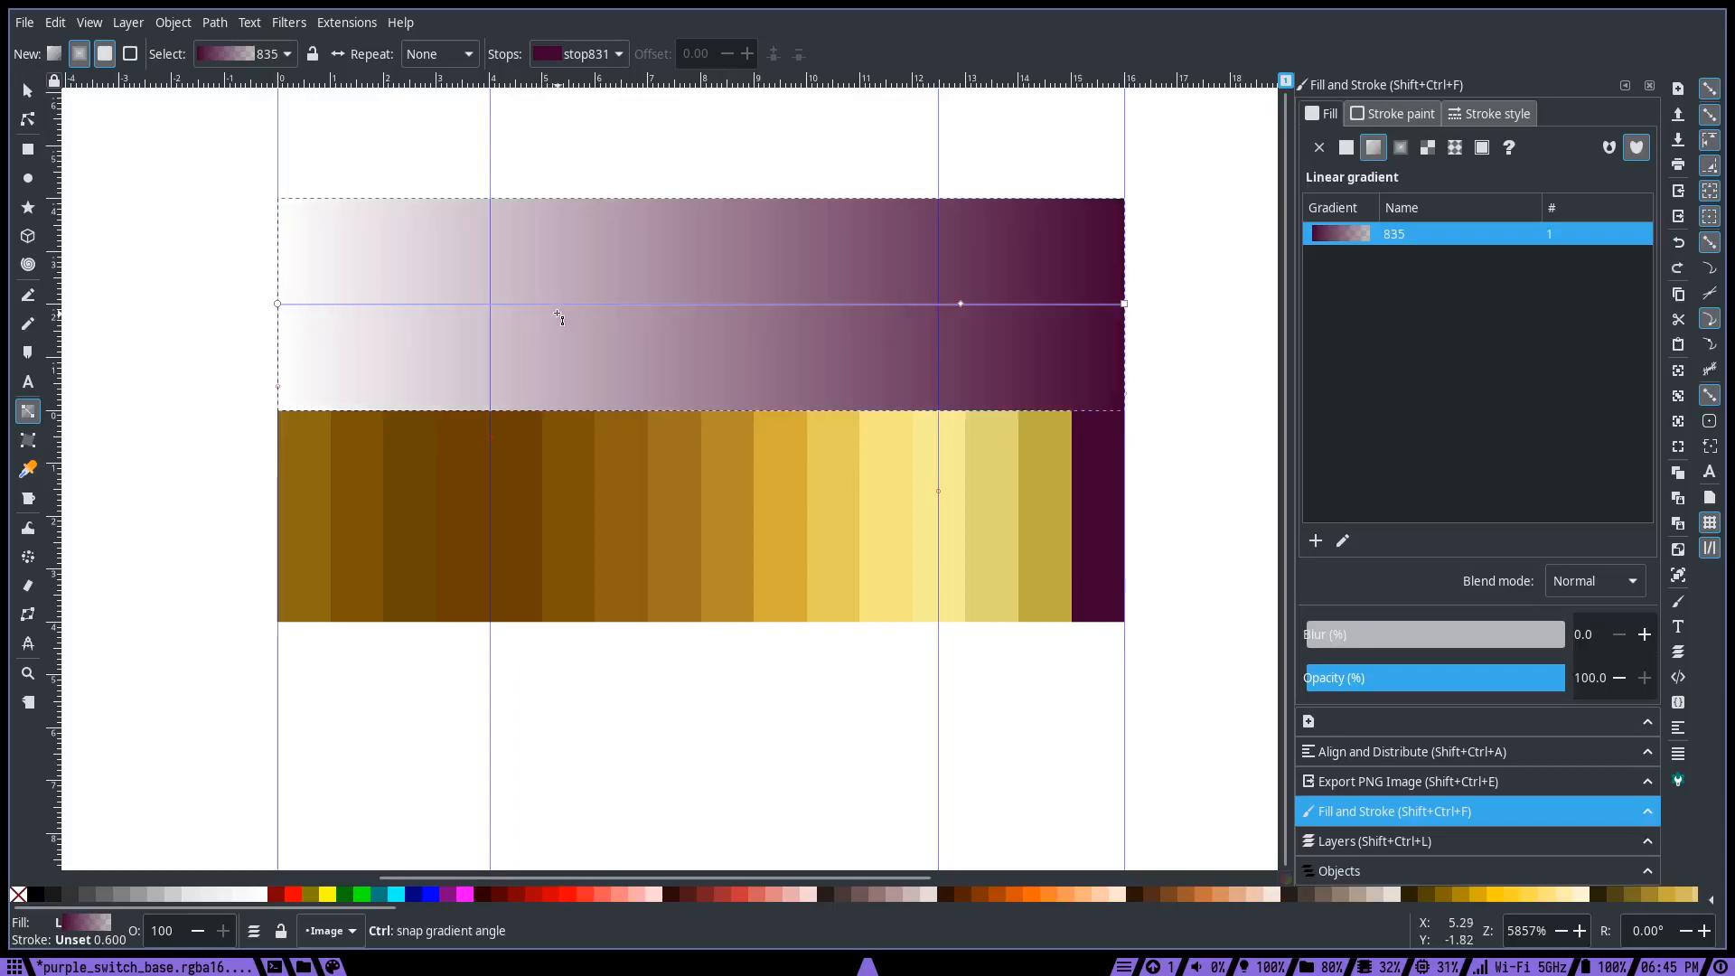
pyautogui.doubleClick(508, 304)
pyautogui.press('ctrl')
pyautogui.moveTo(484, 306); pyautogui.dragTo(490, 305)
pyautogui.moveTo(962, 303); pyautogui.dragTo(942, 305)
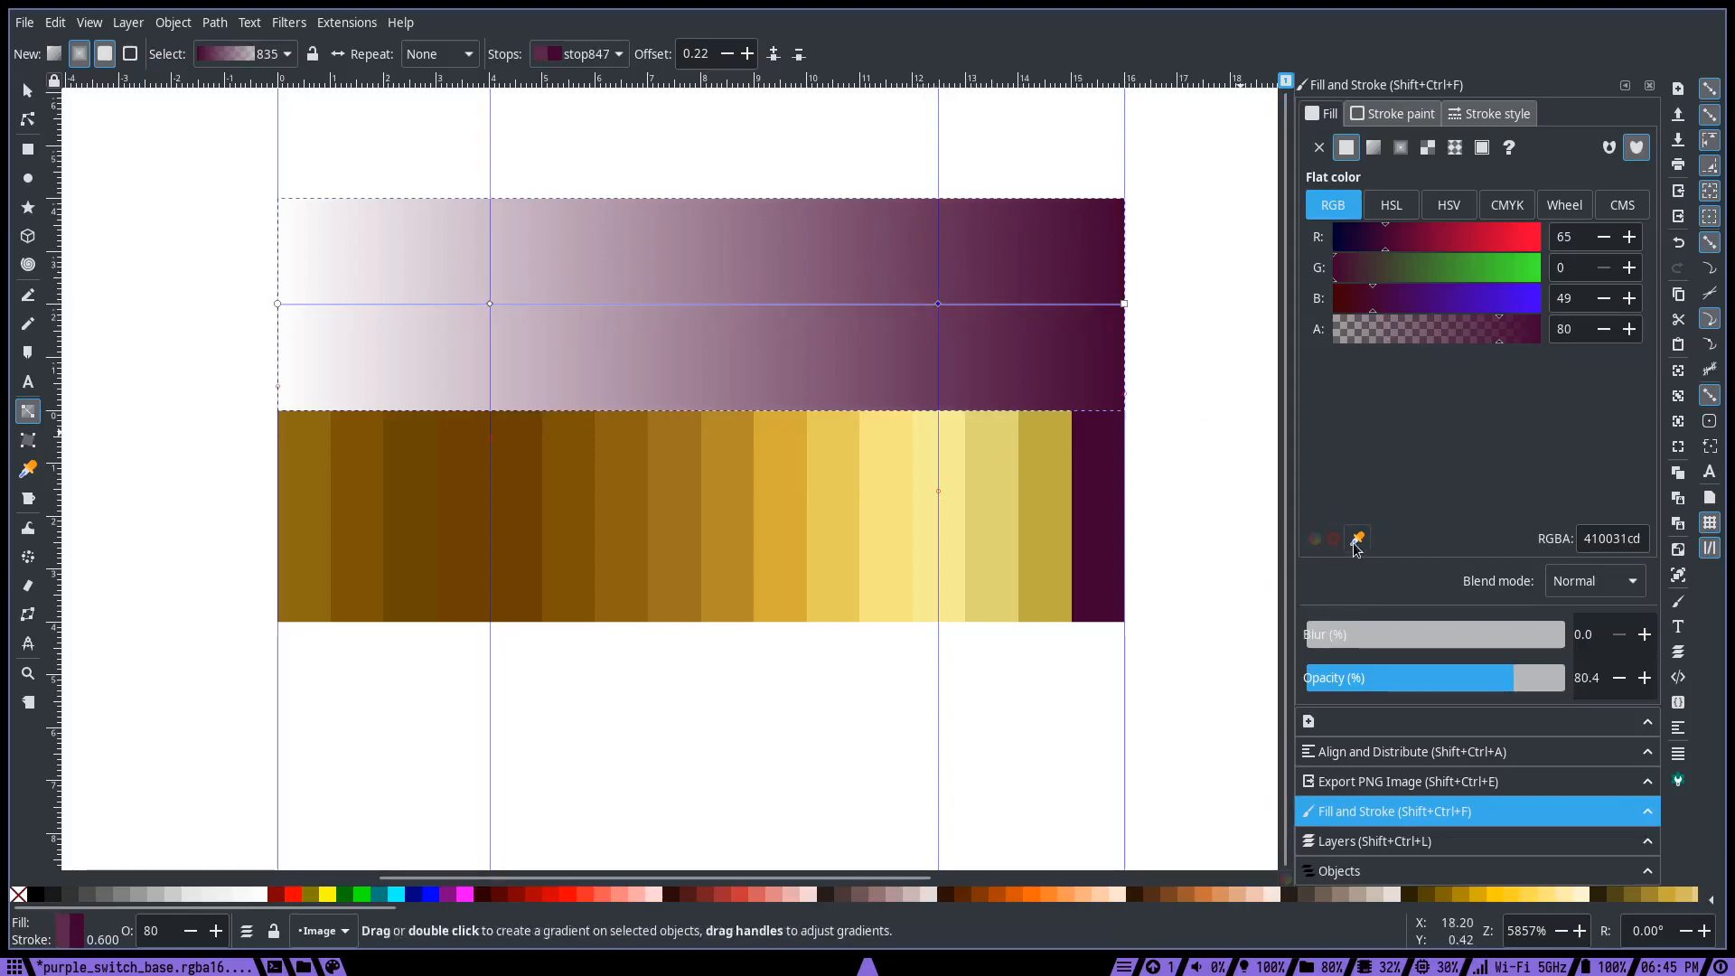
# - Colour the gradient stop on the right inner guide with the light yellow sampled from the image stripe below it
pyautogui.click(1357, 541)
pyautogui.click(959, 515)
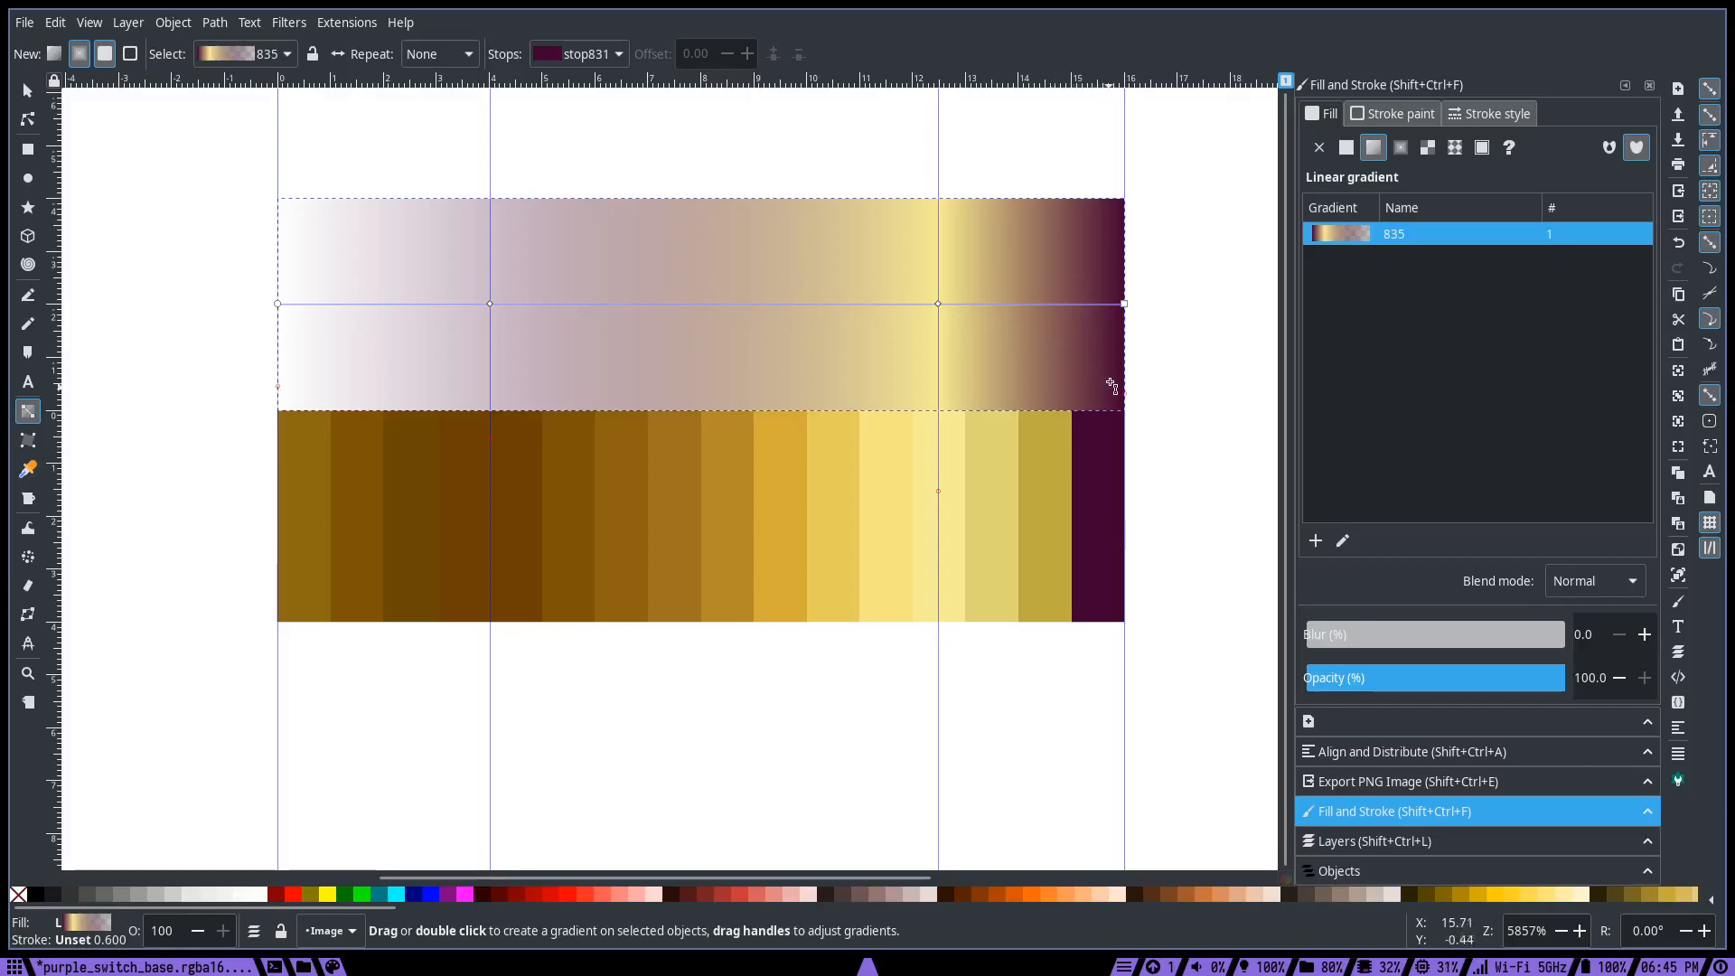
# - Add a gradient stop near the rectangle's purple end and align it with a new vertical guide on the purple stripe's inner edge
pyautogui.doubleClick(1088, 304)
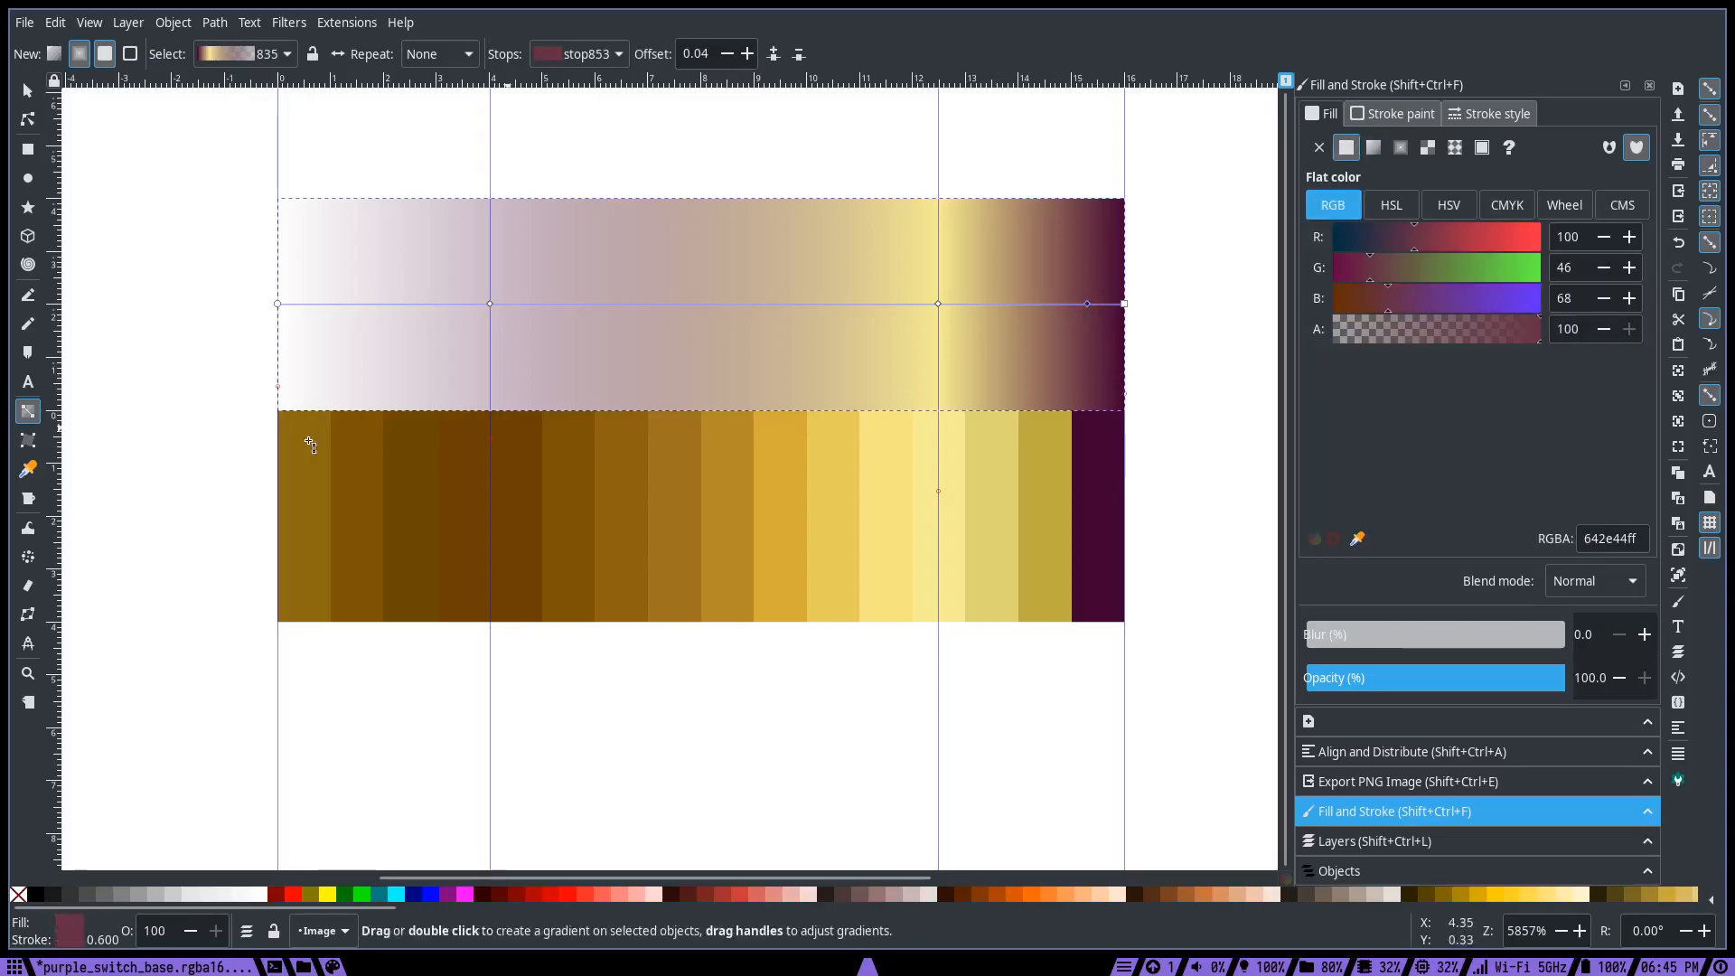
pyautogui.moveTo(56, 441); pyautogui.dragTo(1072, 448)
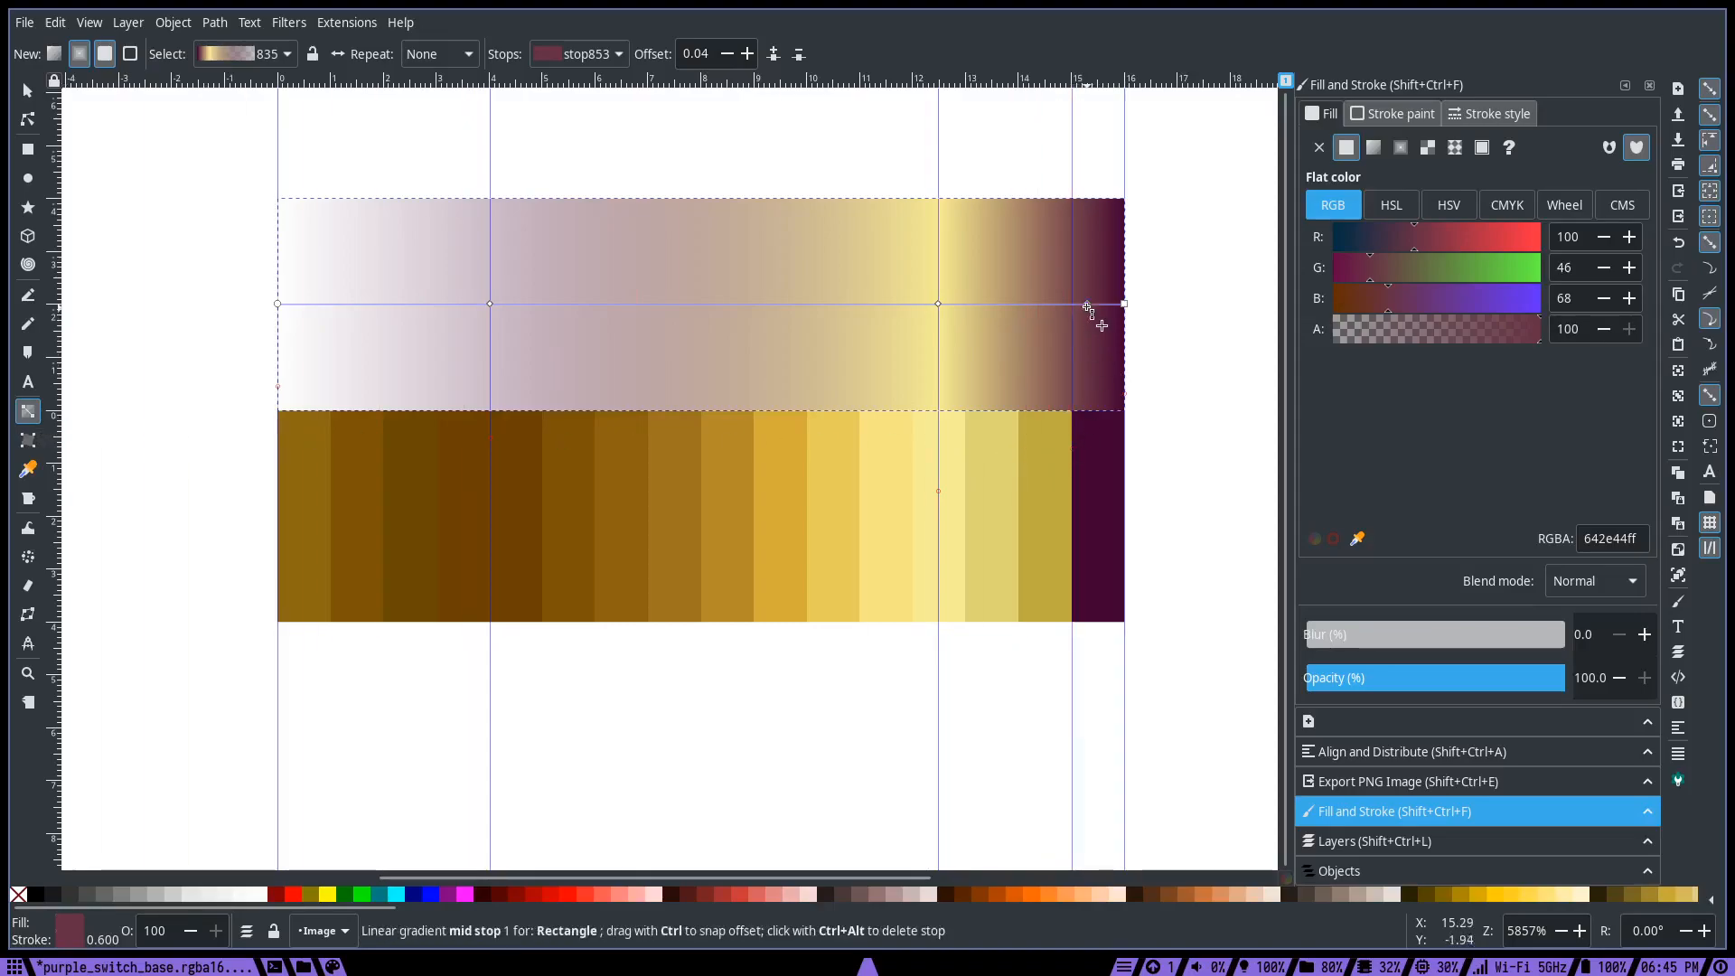
pyautogui.moveTo(1087, 304); pyautogui.dragTo(1074, 318)
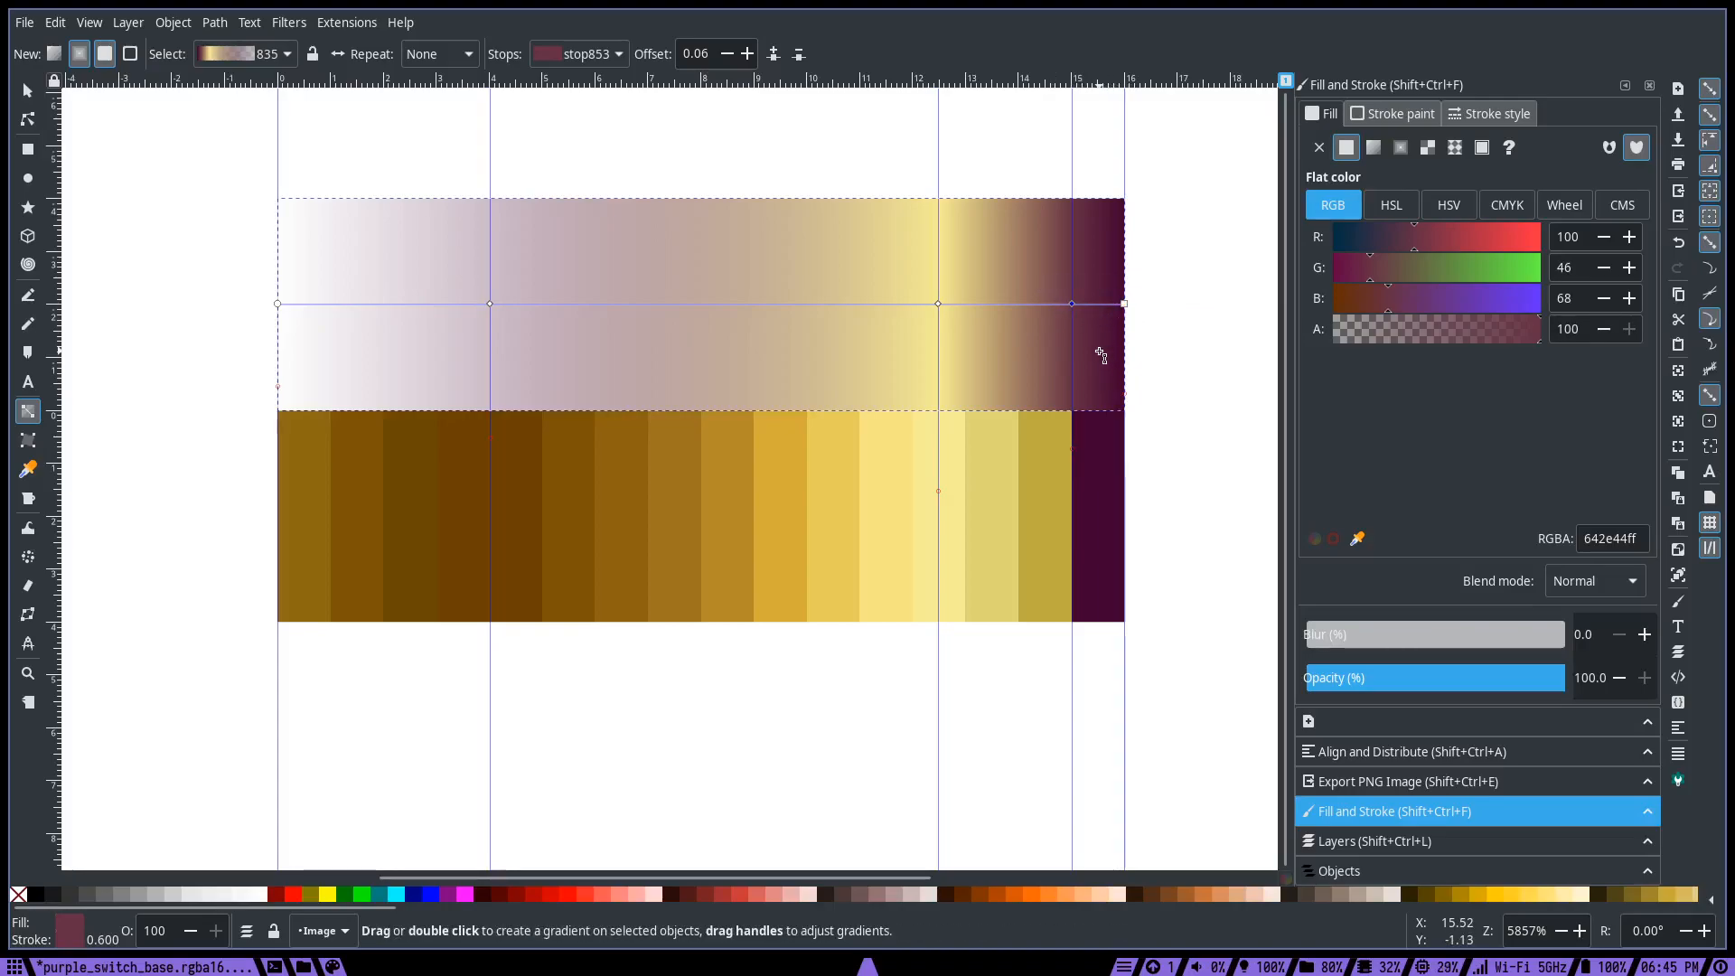
# - Move the gradient's purple start handle and the newest stop onto the purple stripe's inner-edge guide, and realign the light yellow stop with its guide
pyautogui.click(1126, 305)
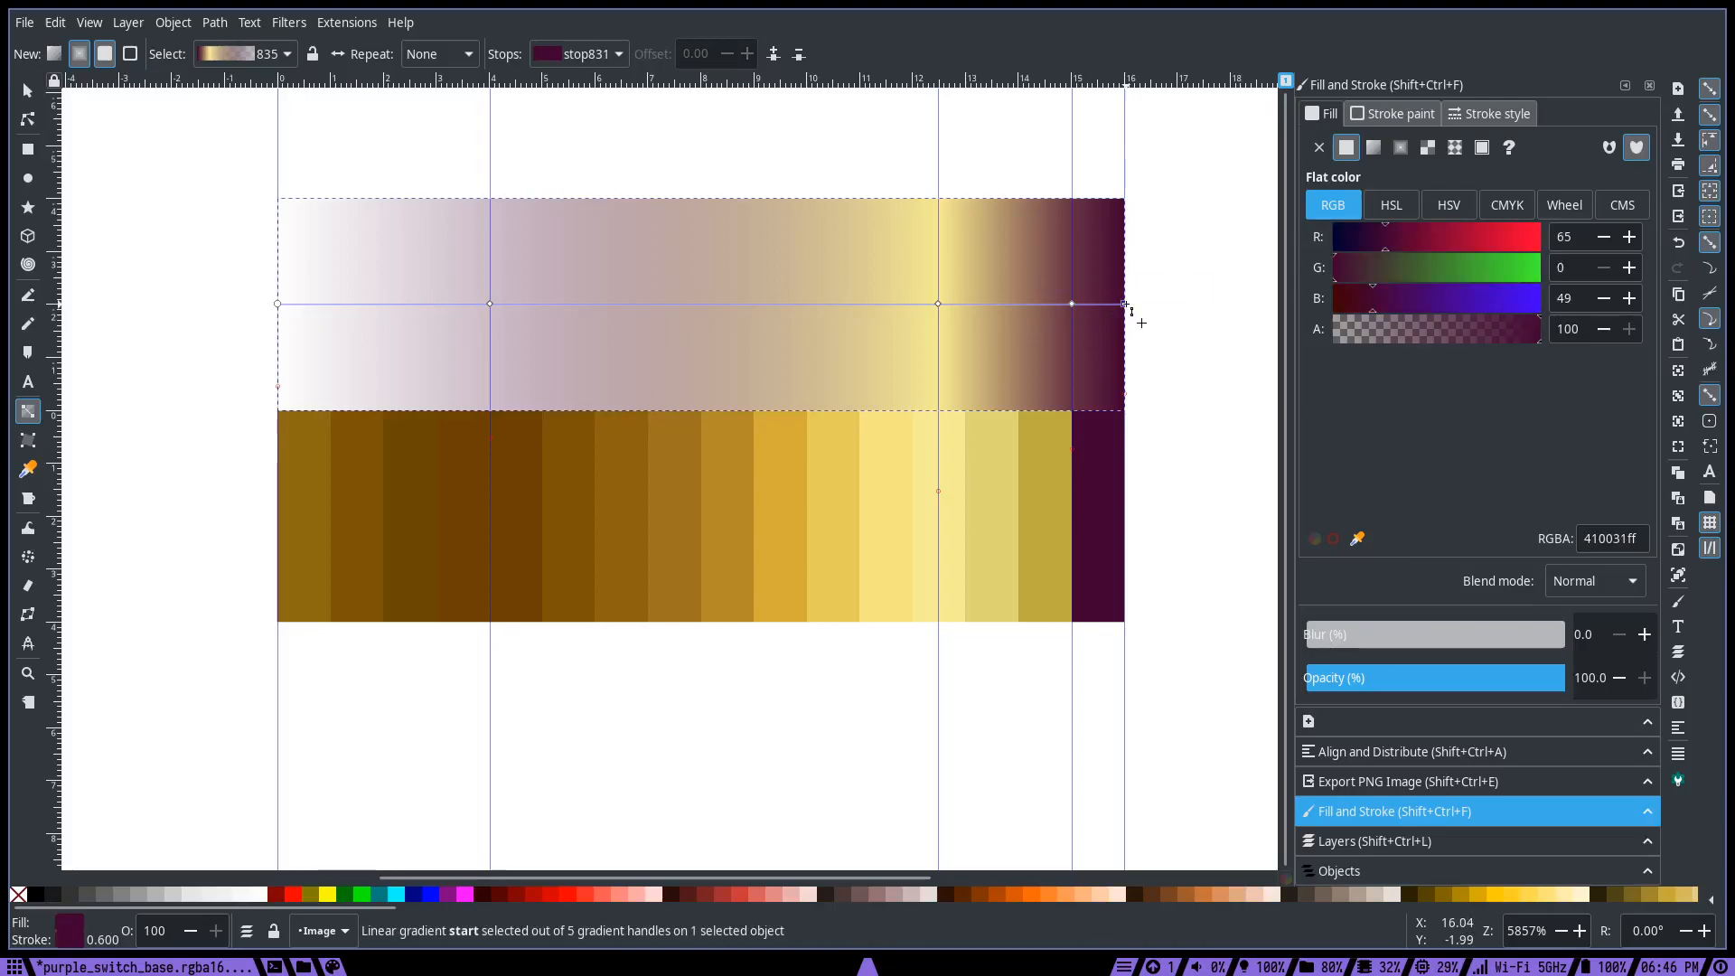
pyautogui.moveTo(1129, 308); pyautogui.dragTo(1074, 306)
pyautogui.hotkey('ctrl', 'z')
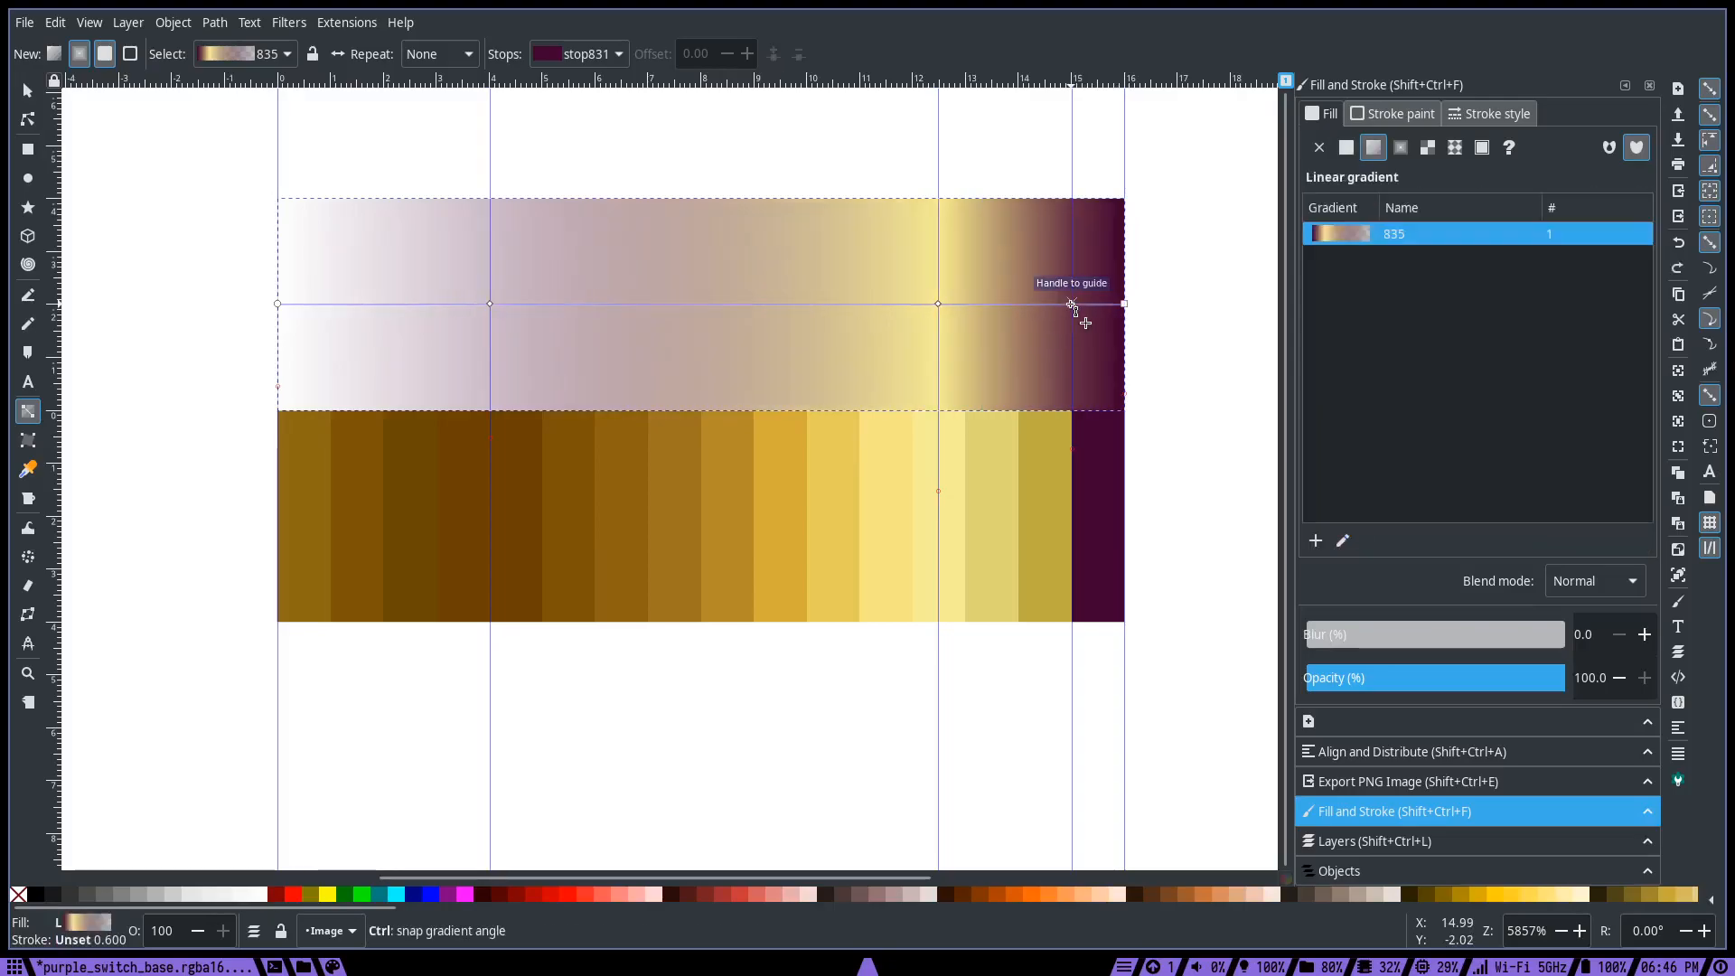
pyautogui.moveTo(1126, 304); pyautogui.dragTo(1076, 305)
pyautogui.doubleClick(1038, 305)
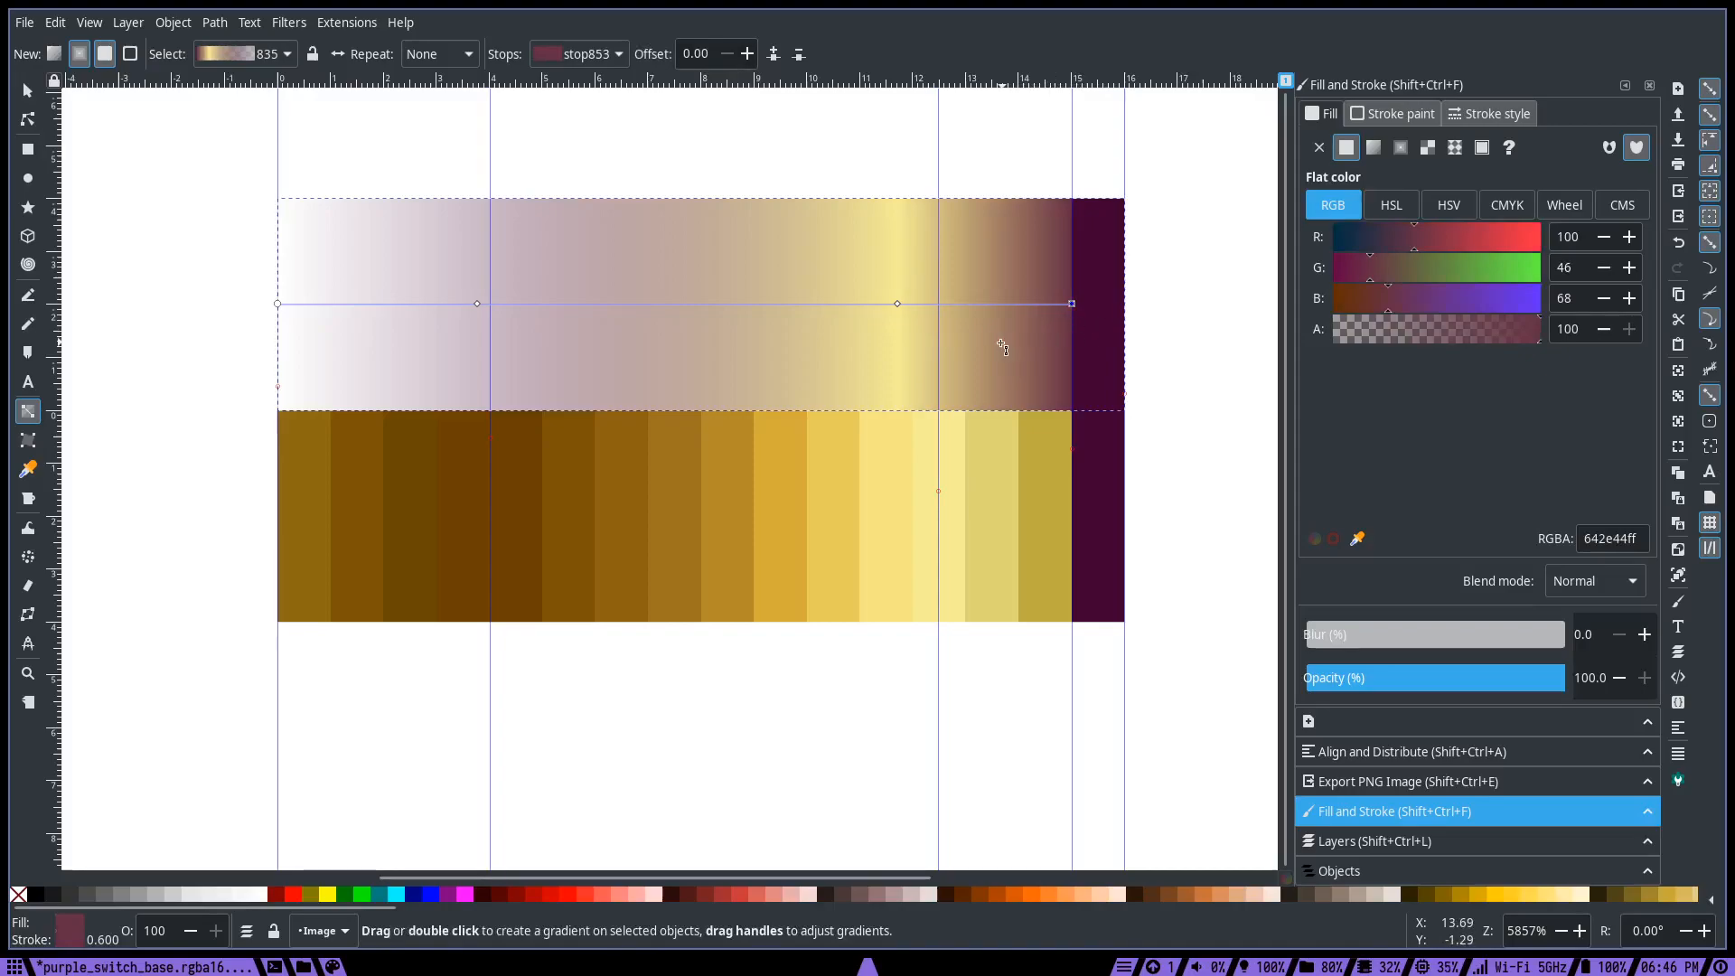
pyautogui.moveTo(897, 304); pyautogui.dragTo(935, 307)
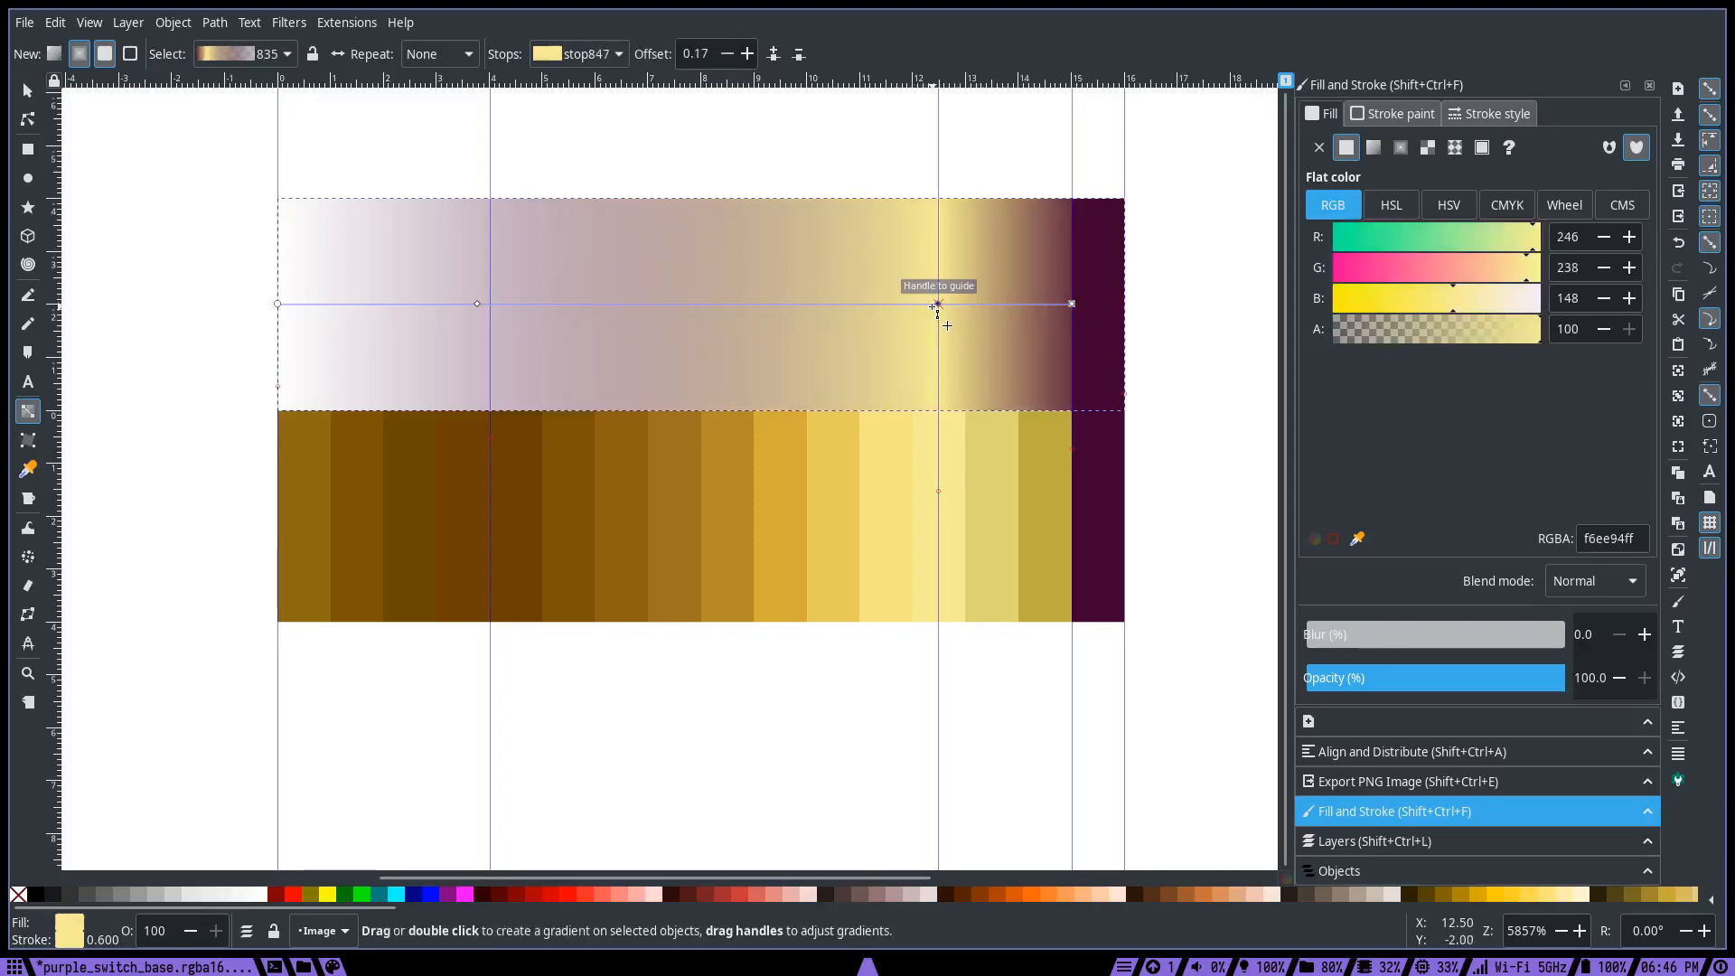
# - Colour the stop at the purple edge with the olive yellow sampled from the image stripe beside the purple one
pyautogui.scroll(2, 1067, 301)
pyautogui.scroll(-2, 1067, 301)
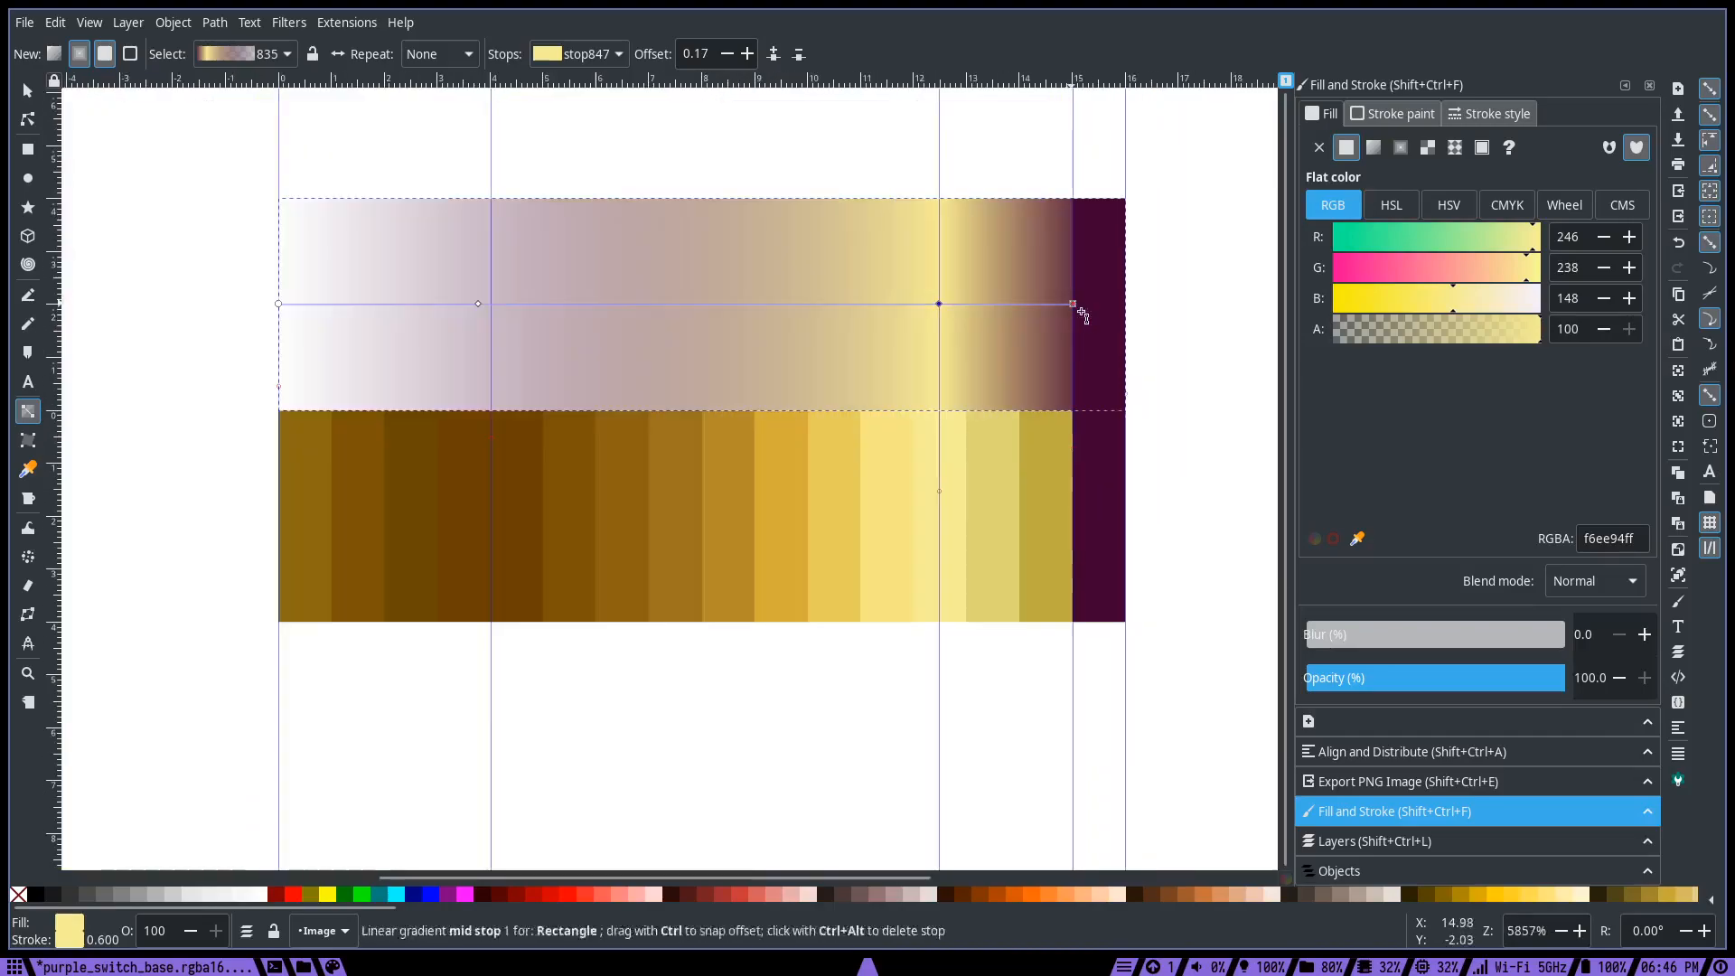
pyautogui.click(1074, 305)
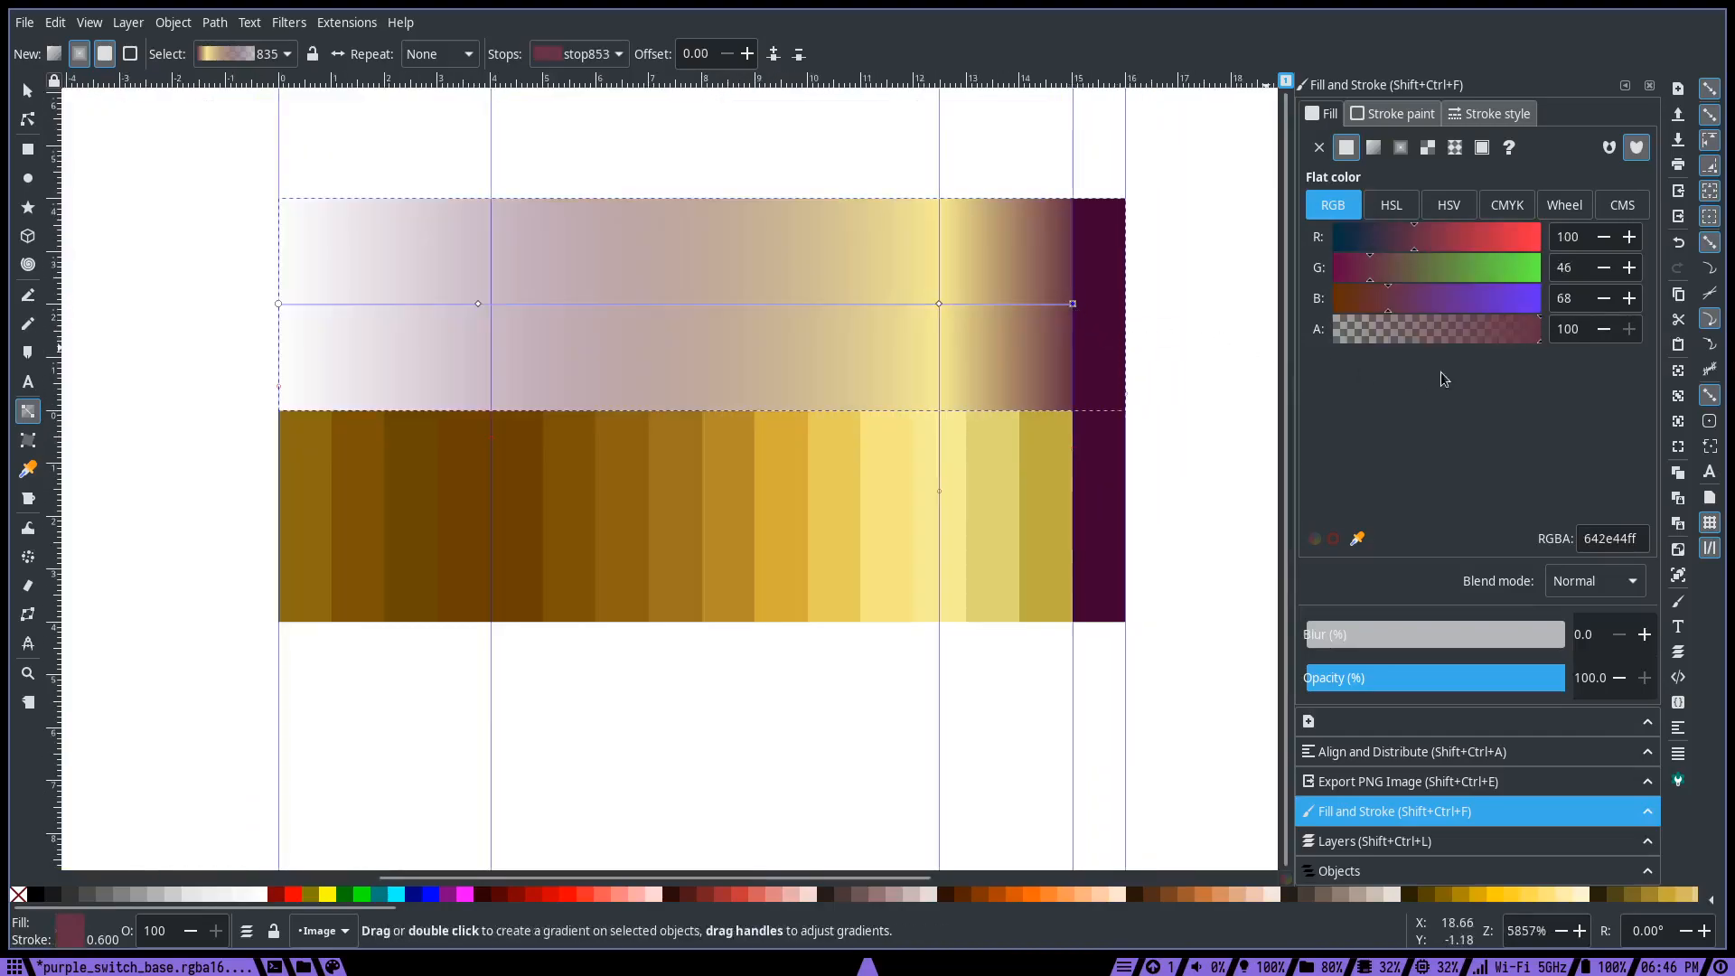
pyautogui.moveTo(1421, 300); pyautogui.dragTo(1267, 301)
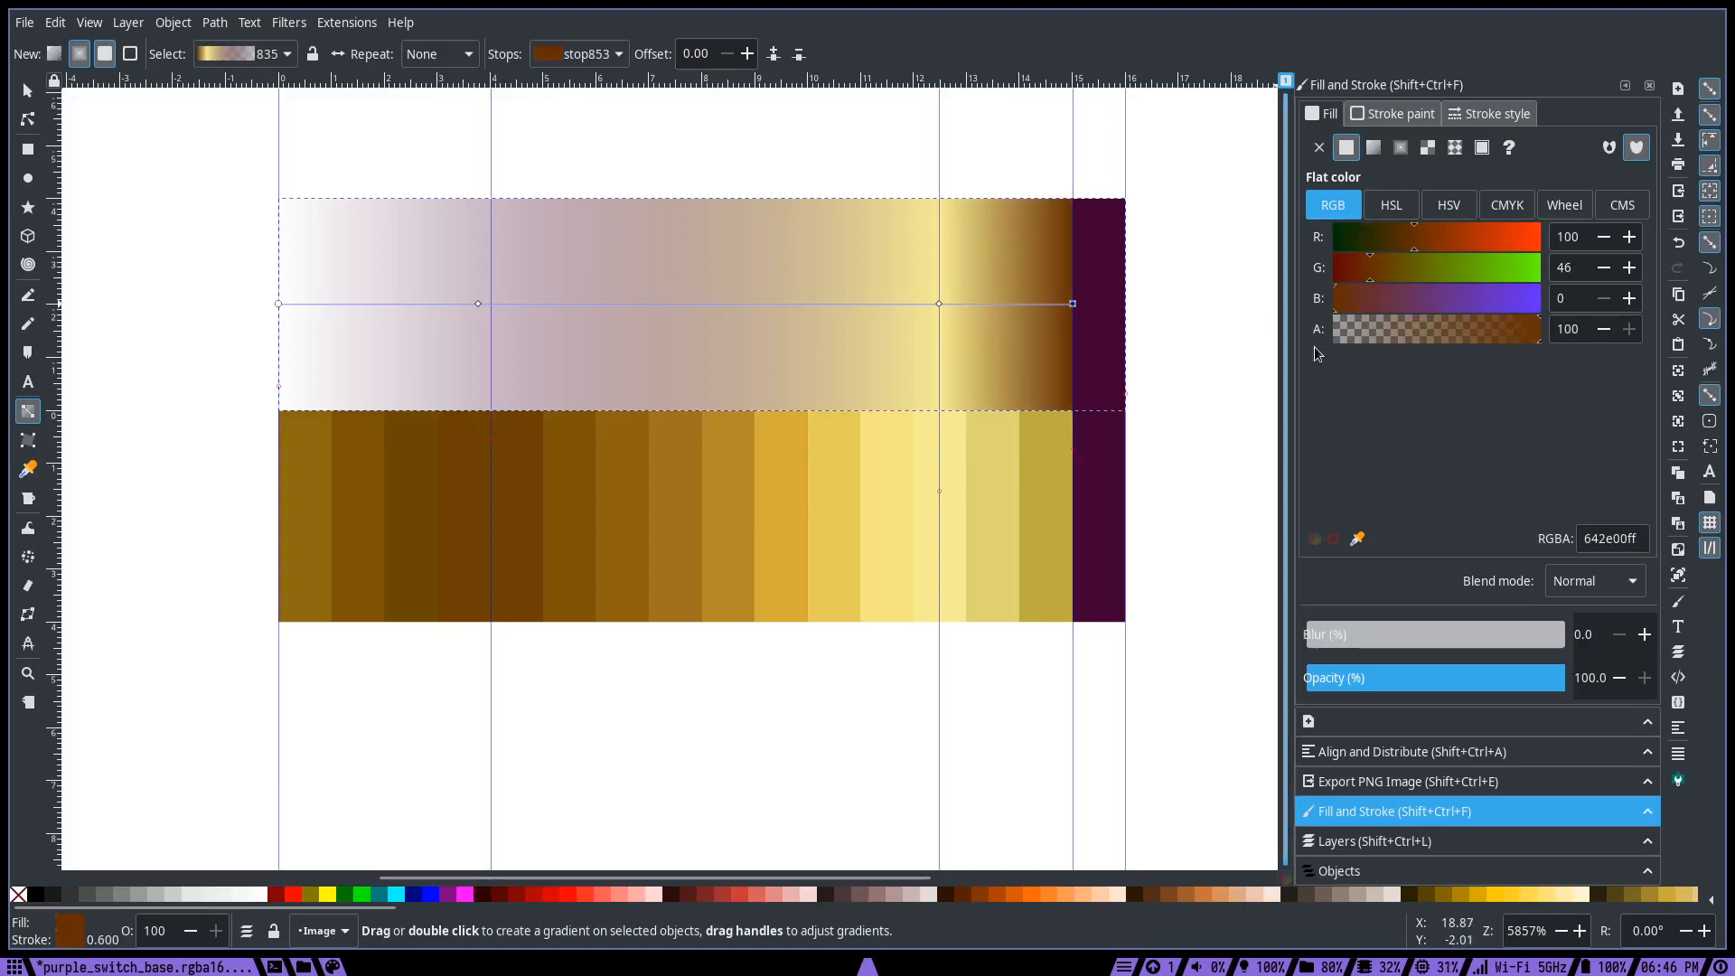
pyautogui.click(1357, 539)
pyautogui.click(1049, 513)
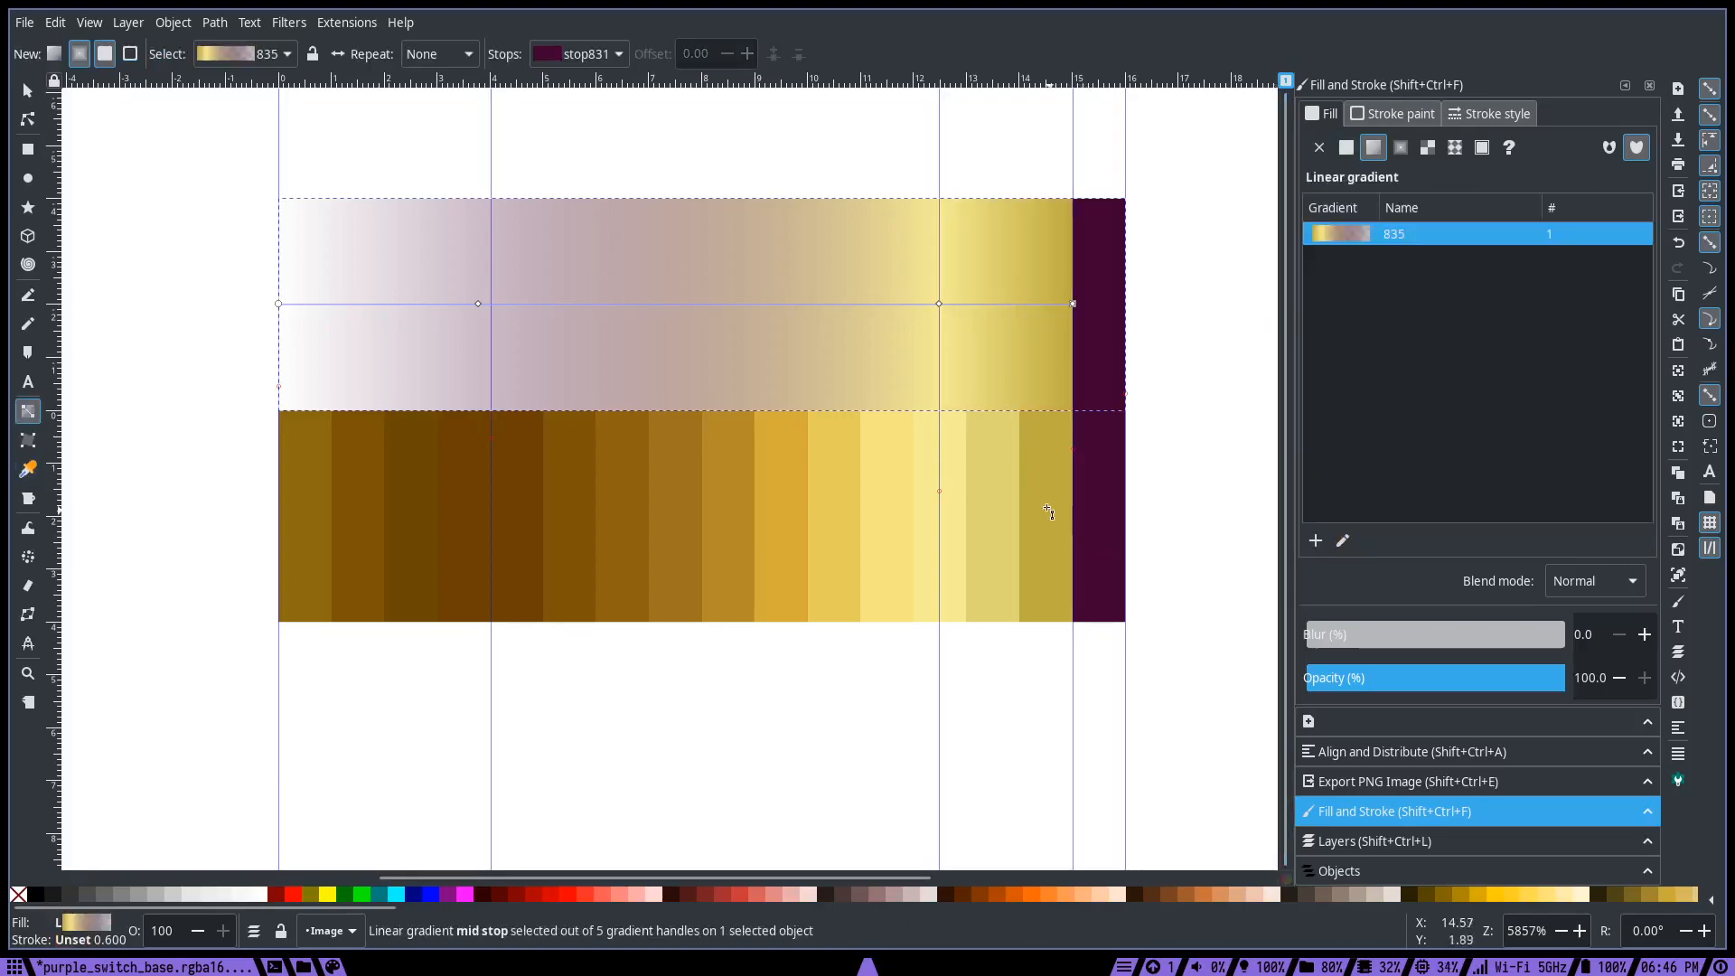
# - Realign the remaining intermediate stop with the guide through the darkest stripe and give it the dark brown sampled from that stripe
pyautogui.moveTo(1029, 345); pyautogui.dragTo(1076, 461)
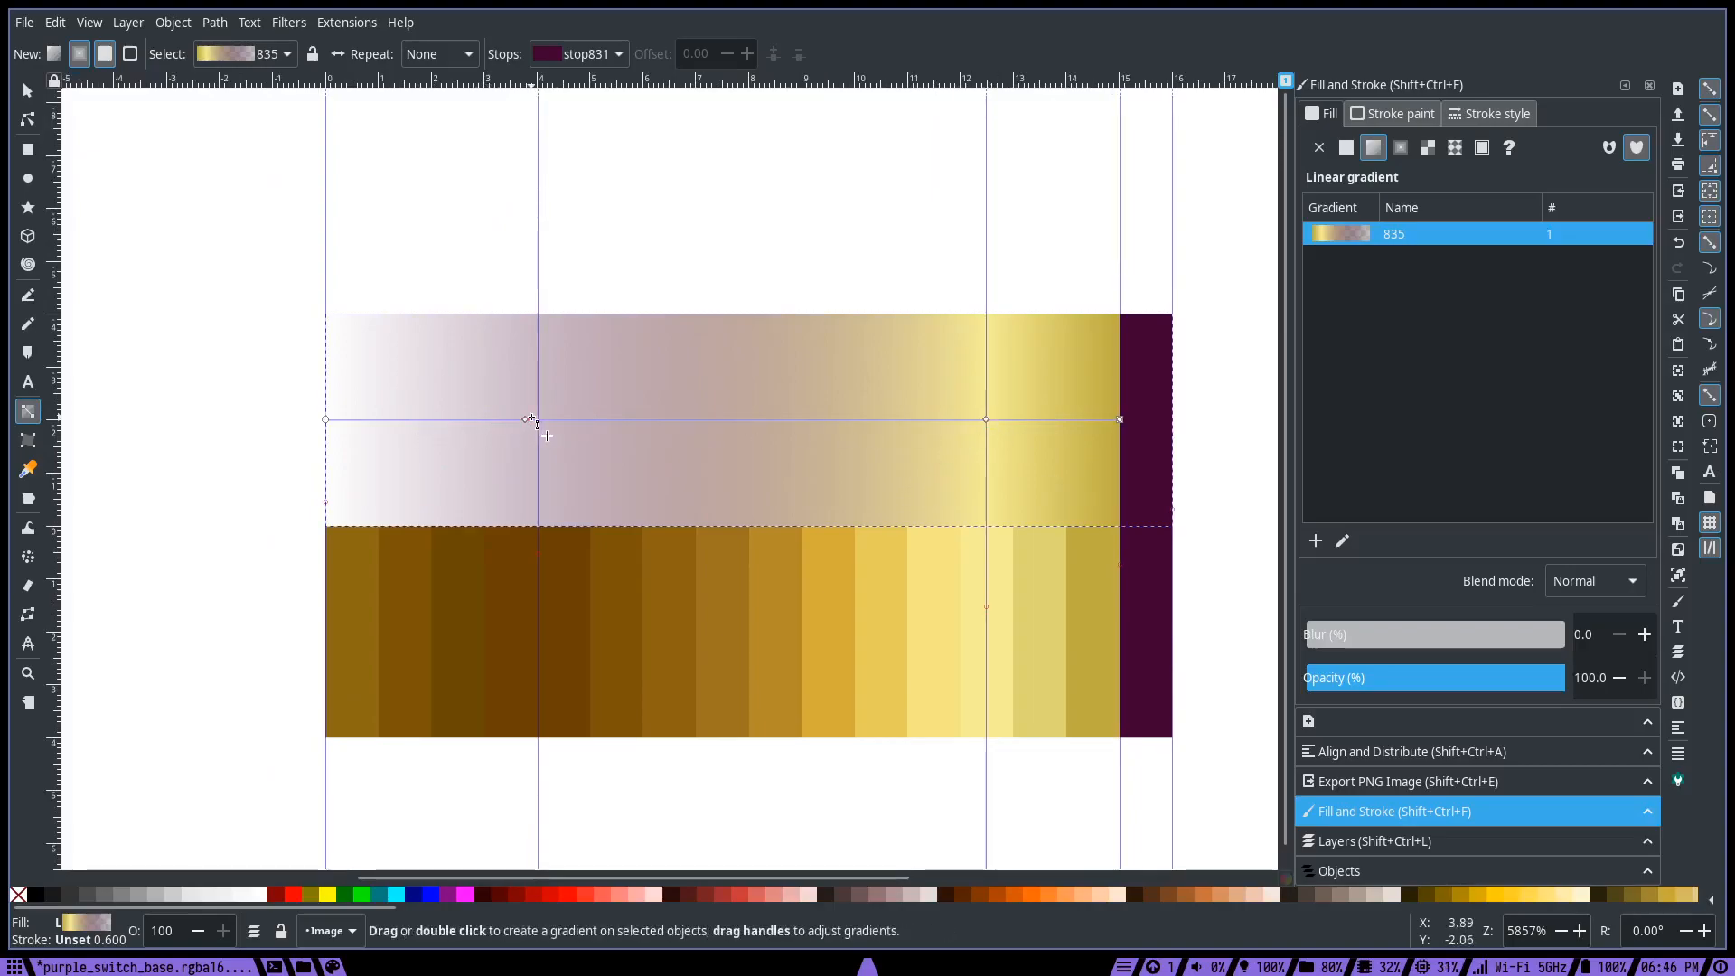
pyautogui.moveTo(529, 420); pyautogui.dragTo(538, 419)
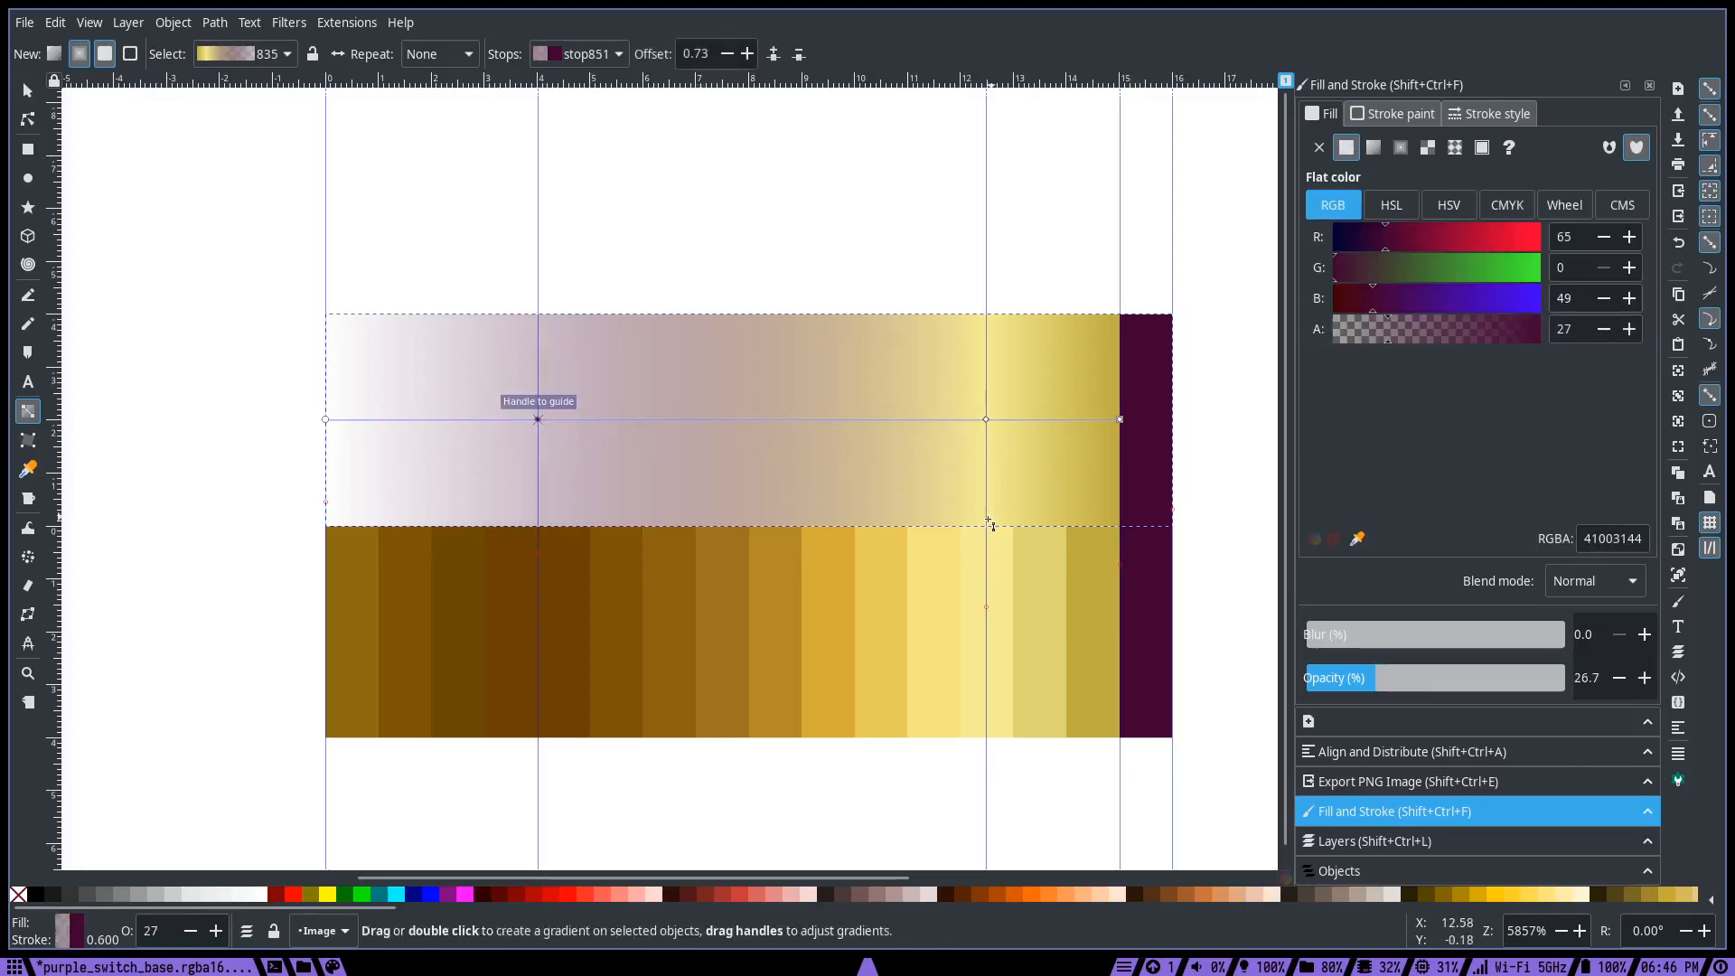
pyautogui.click(1358, 539)
pyautogui.click(500, 537)
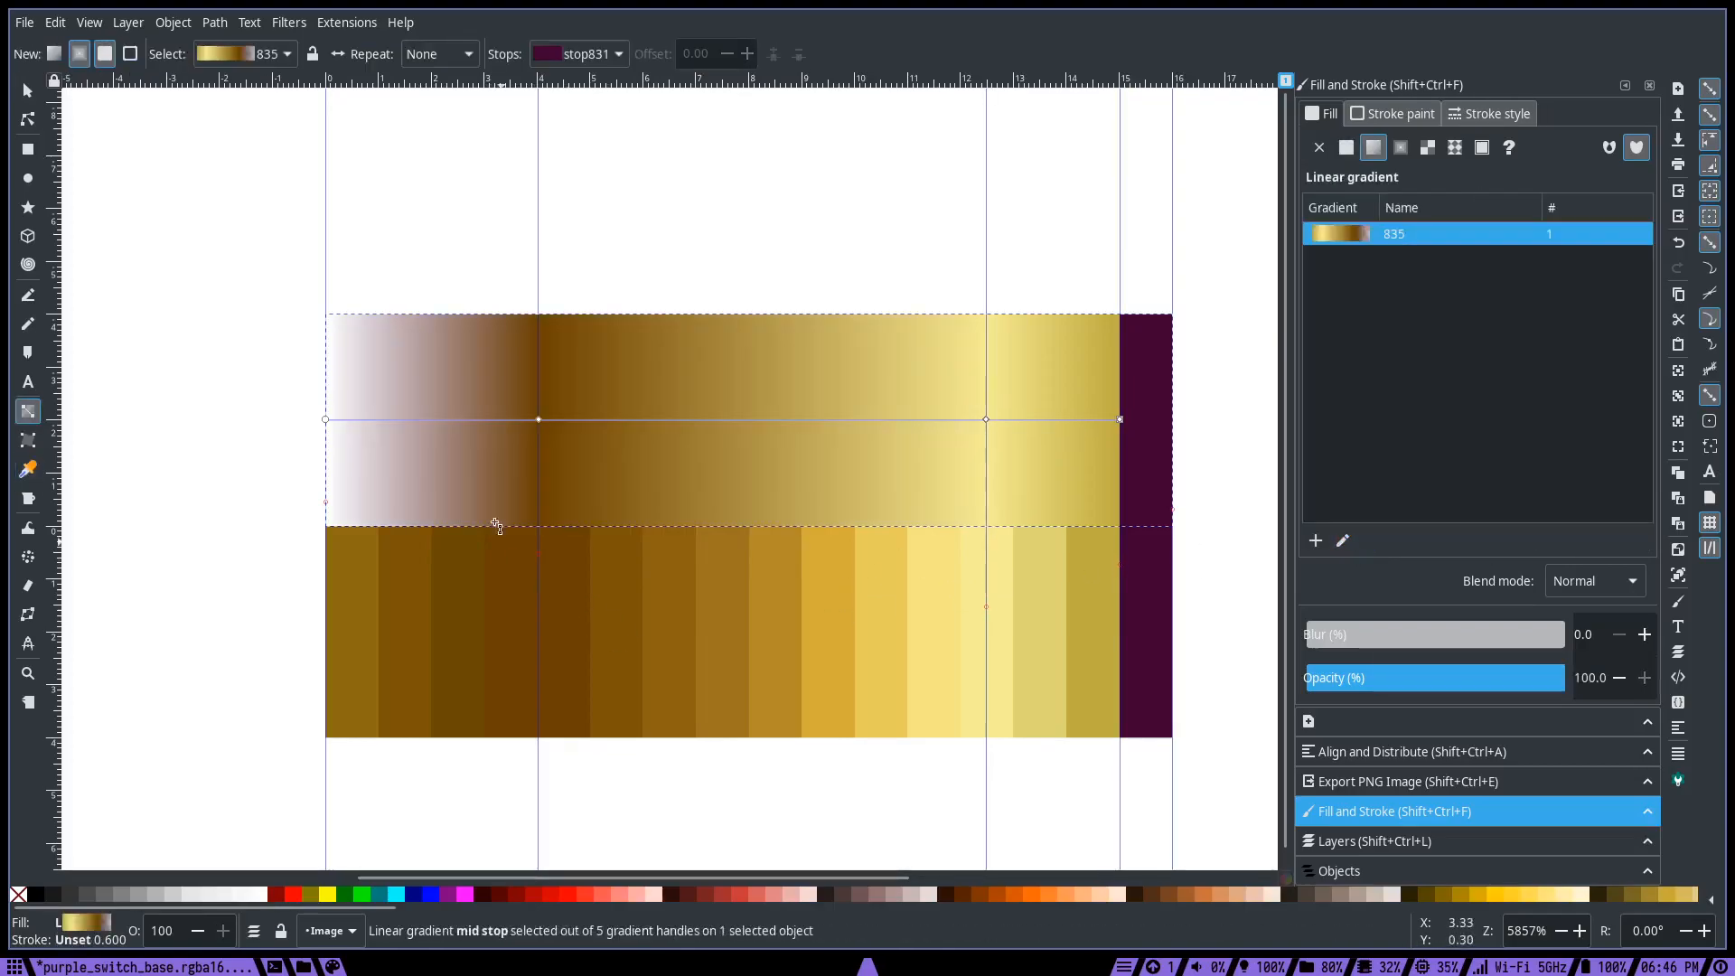
# - Colour the gradient's transparent end stop with the olive brown sampled from the image's outermost stripe beneath it
pyautogui.click(326, 419)
pyautogui.click(1358, 539)
pyautogui.click(359, 616)
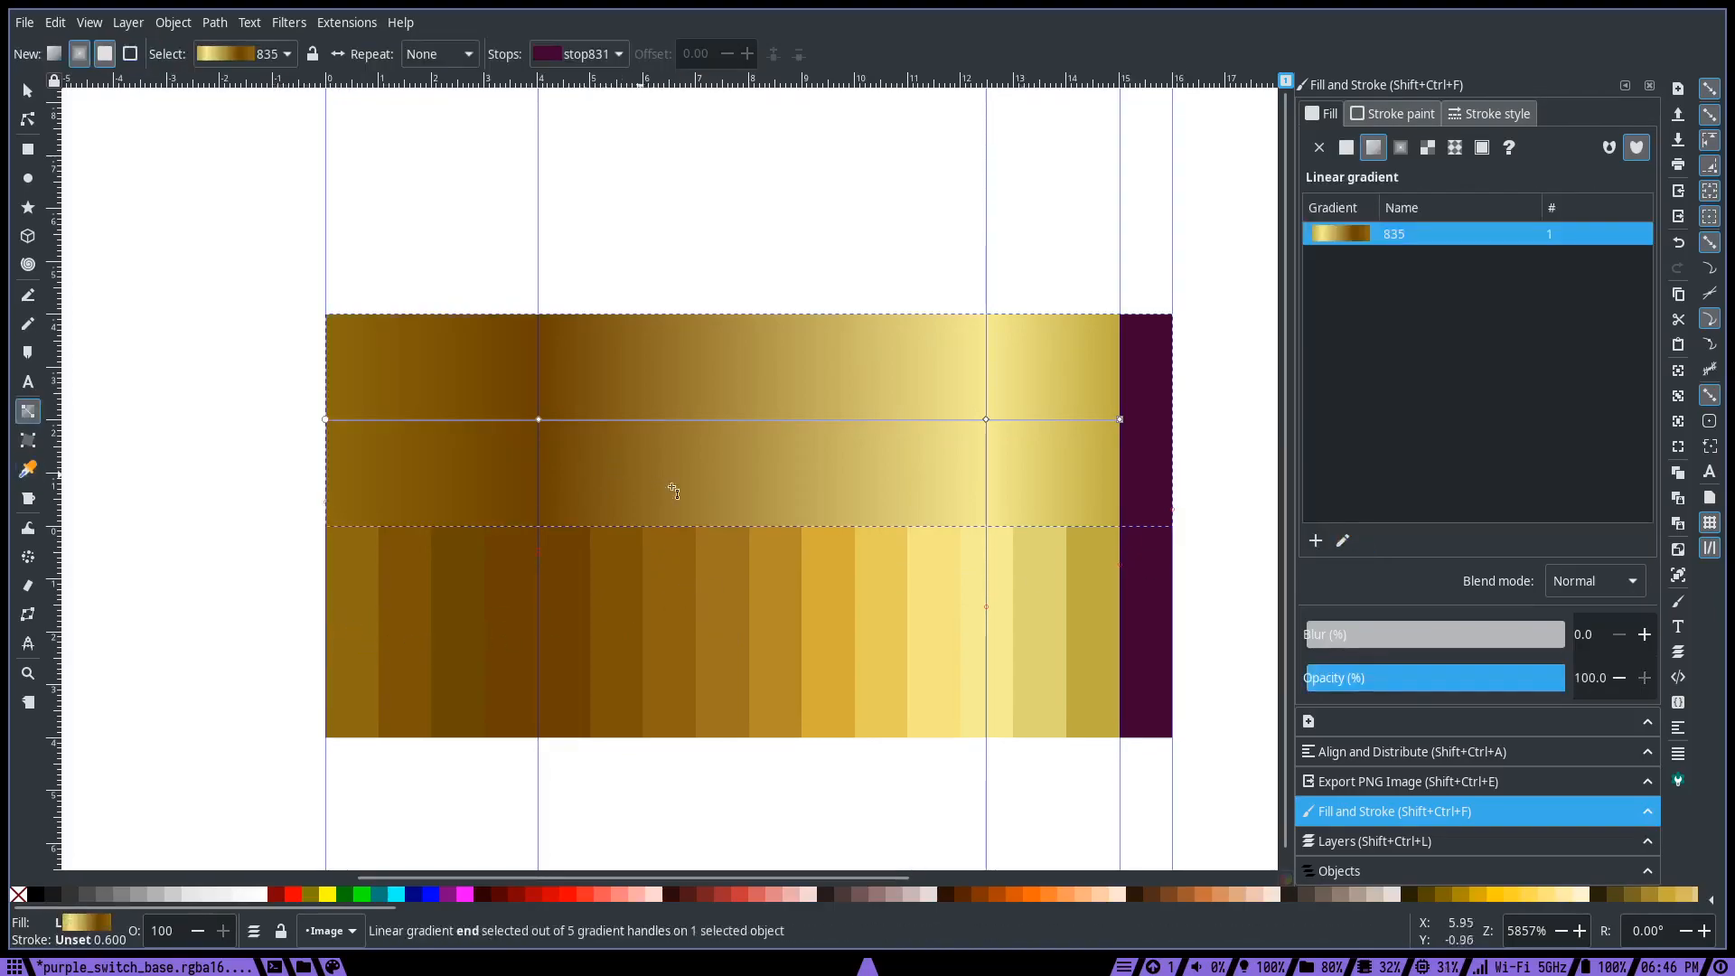
pyautogui.scroll(-1, 682, 620)
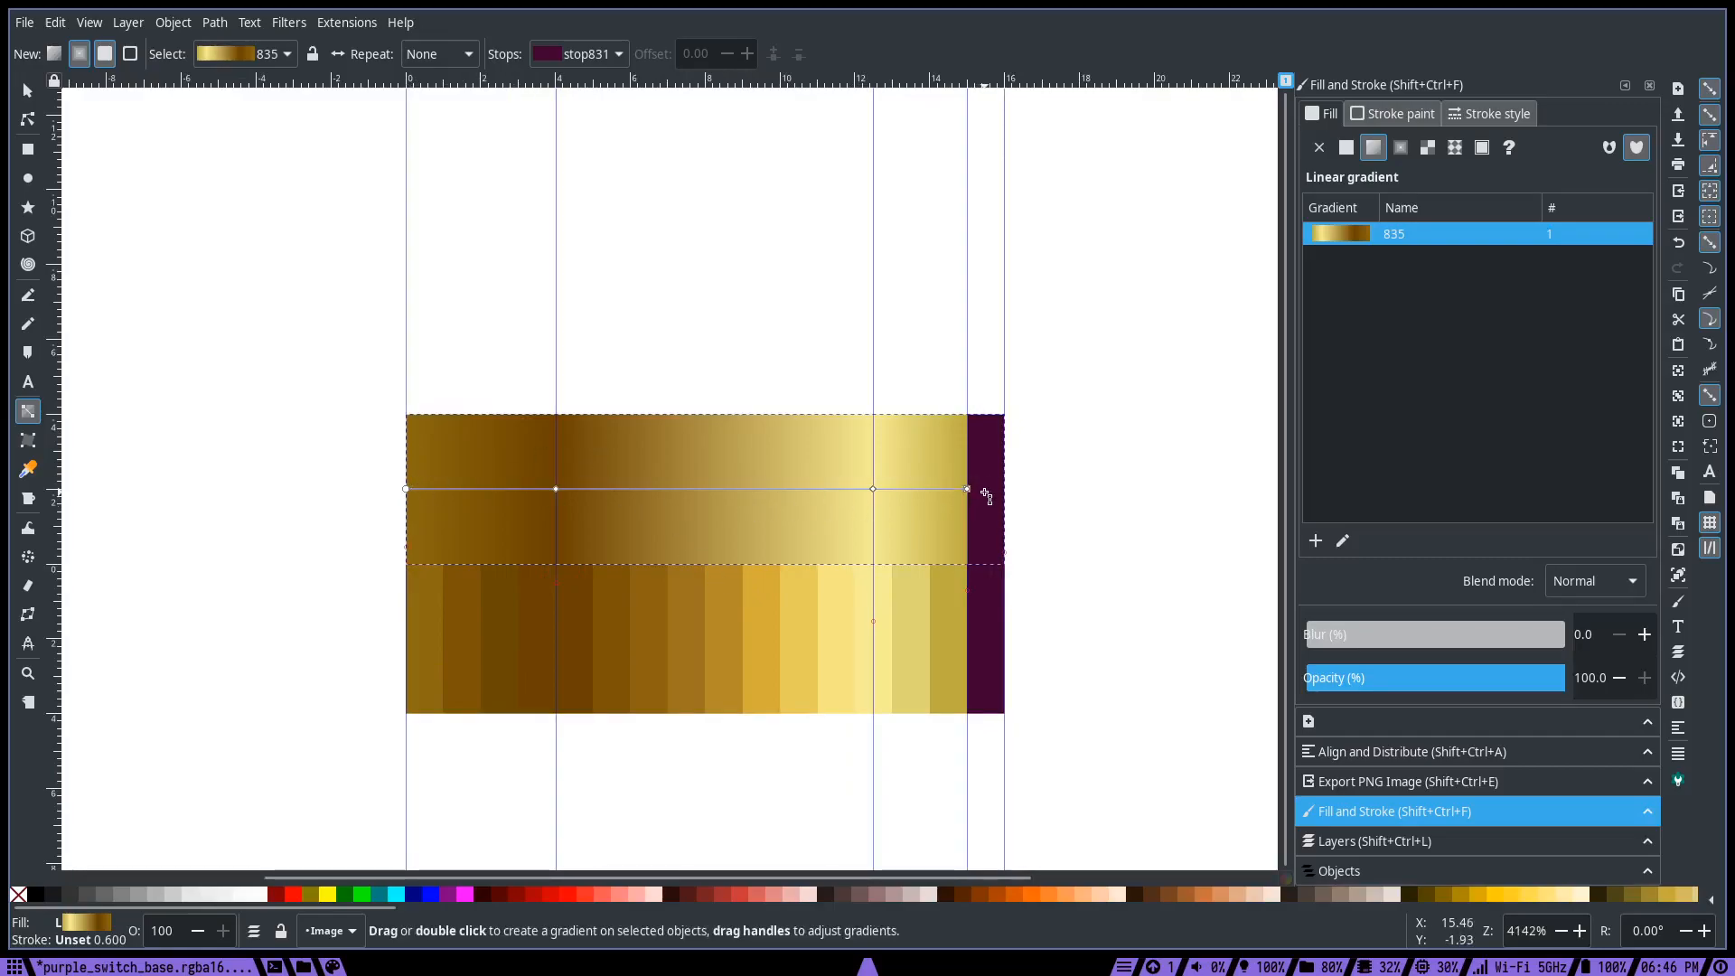
pyautogui.scroll(4, 993, 509)
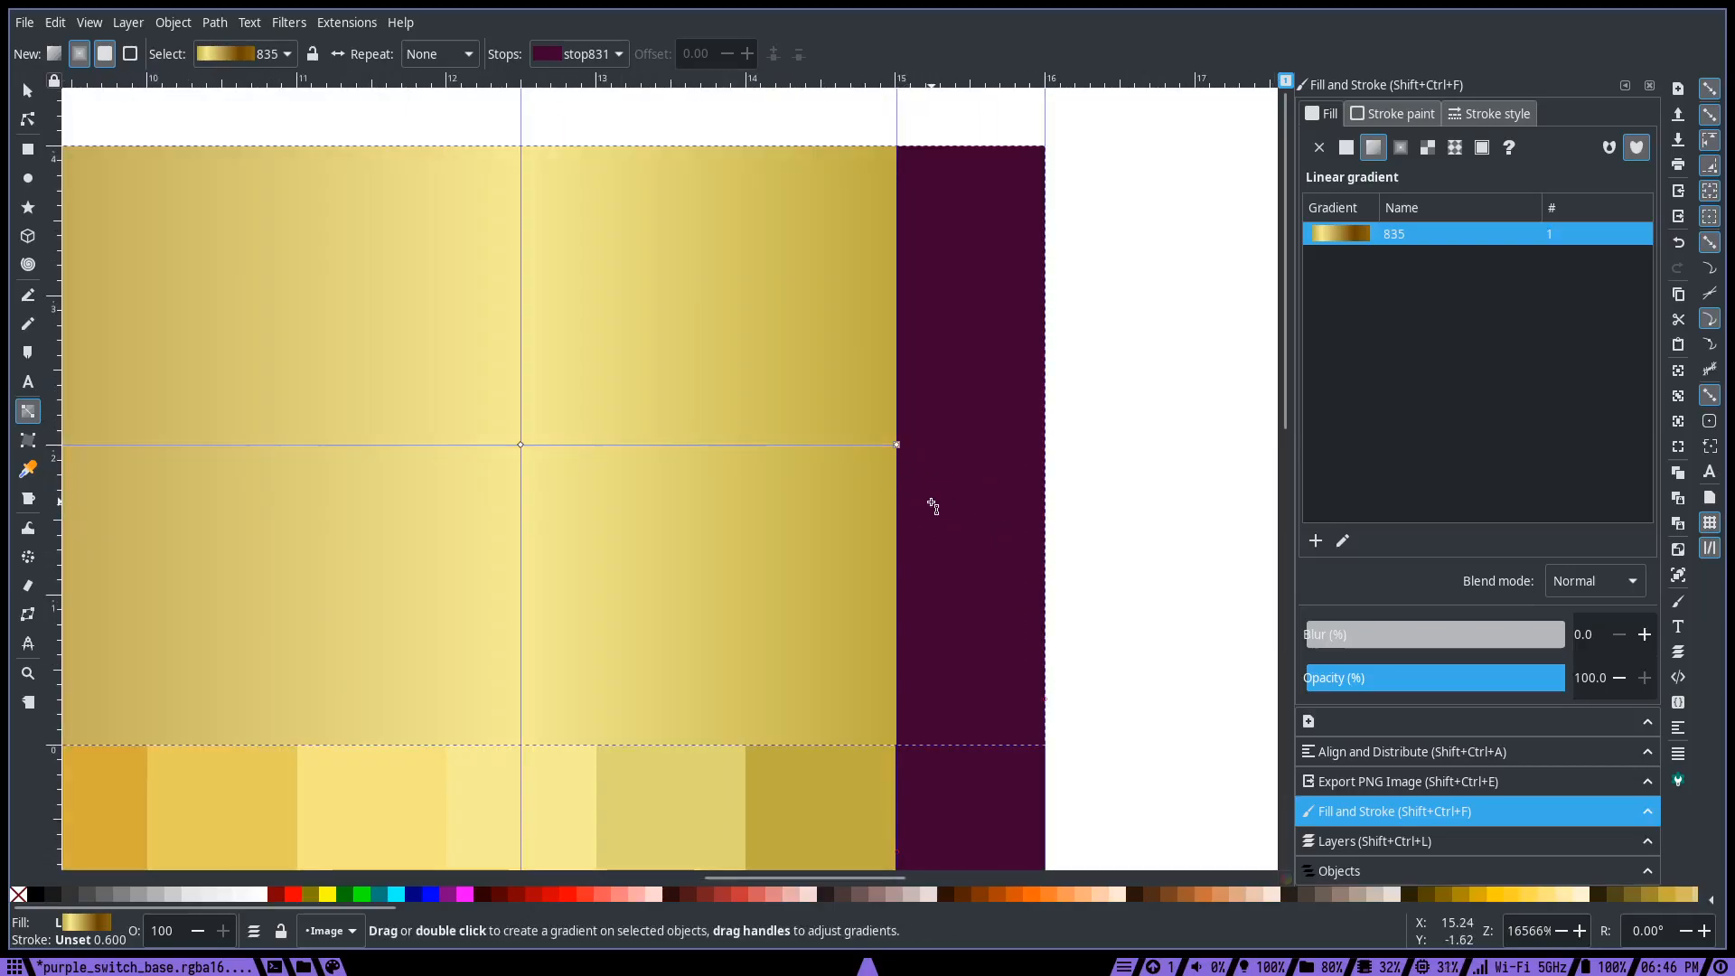
pyautogui.scroll(-3, 931, 499)
pyautogui.hscroll(-6, 913, 493)
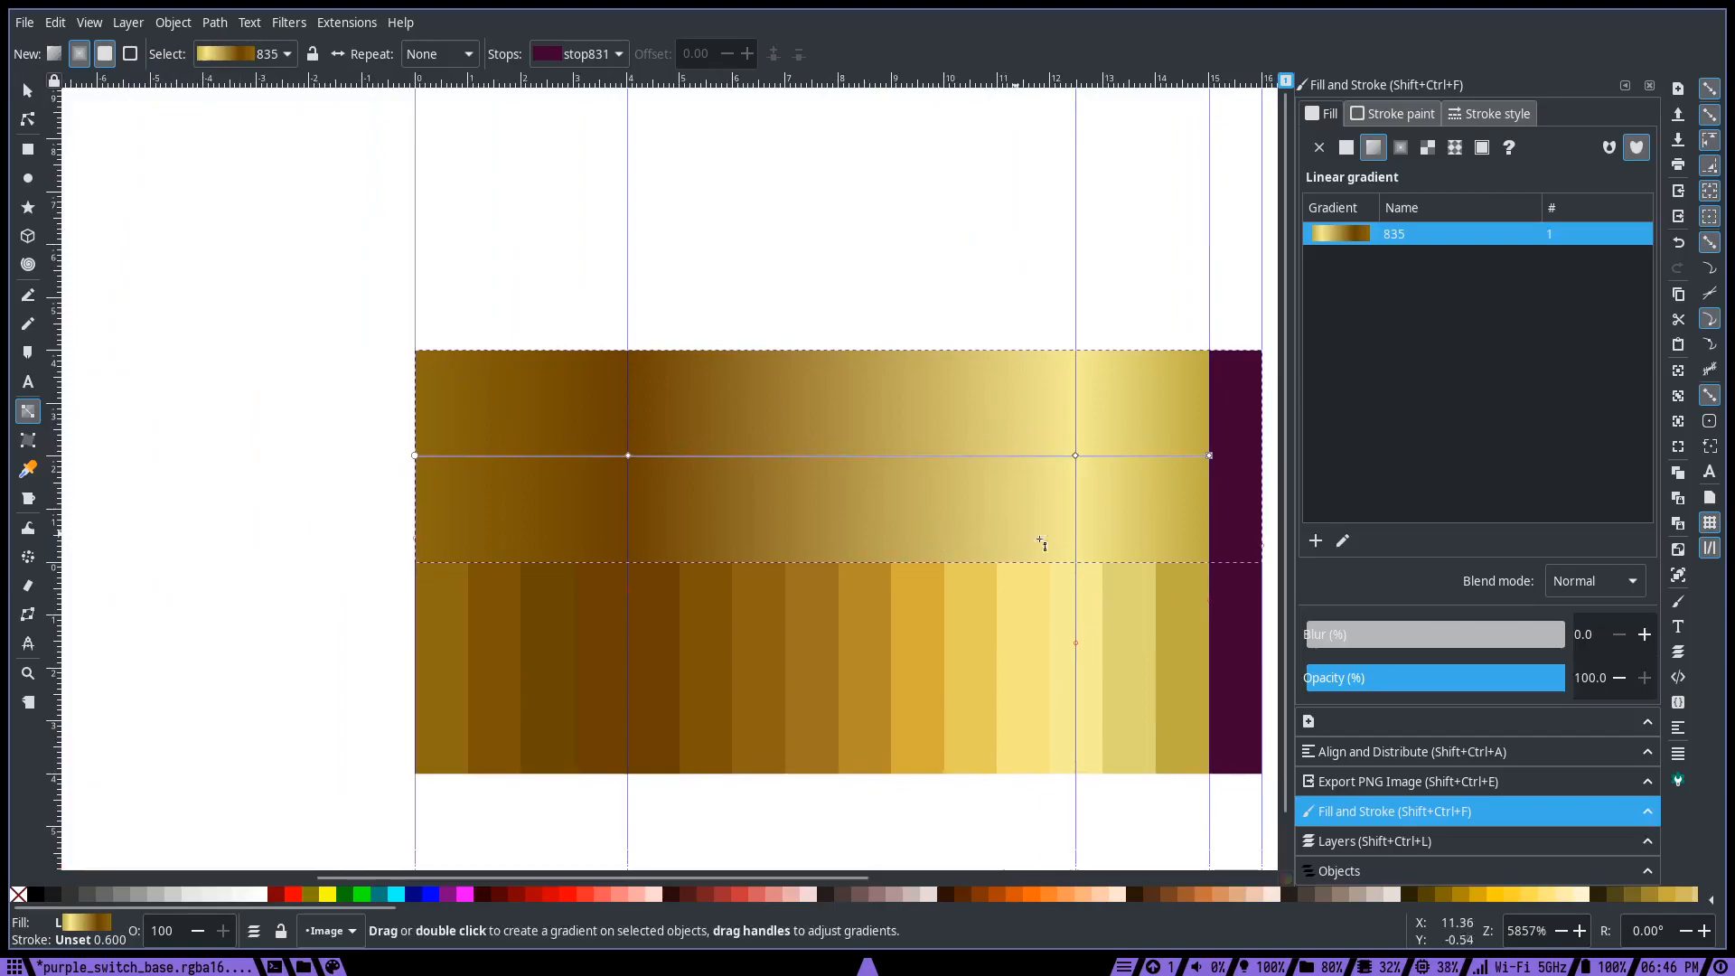
pyautogui.hscroll(4, 1027, 534)
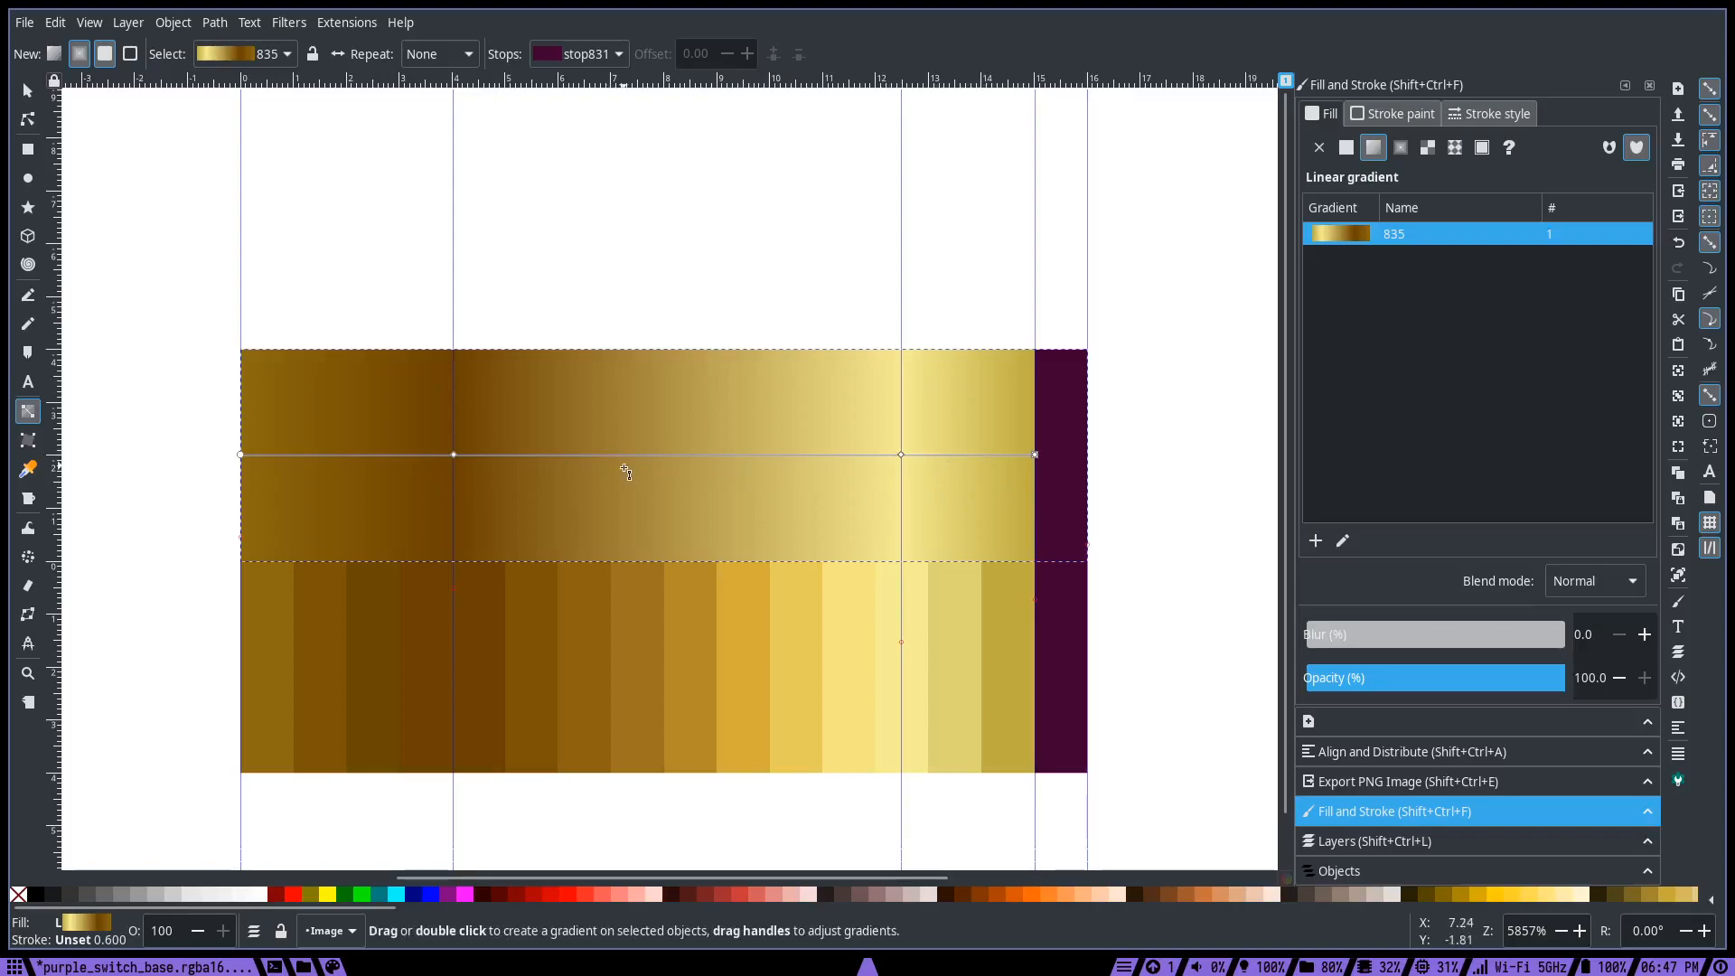
pyautogui.moveTo(574, 569); pyautogui.dragTo(551, 543)
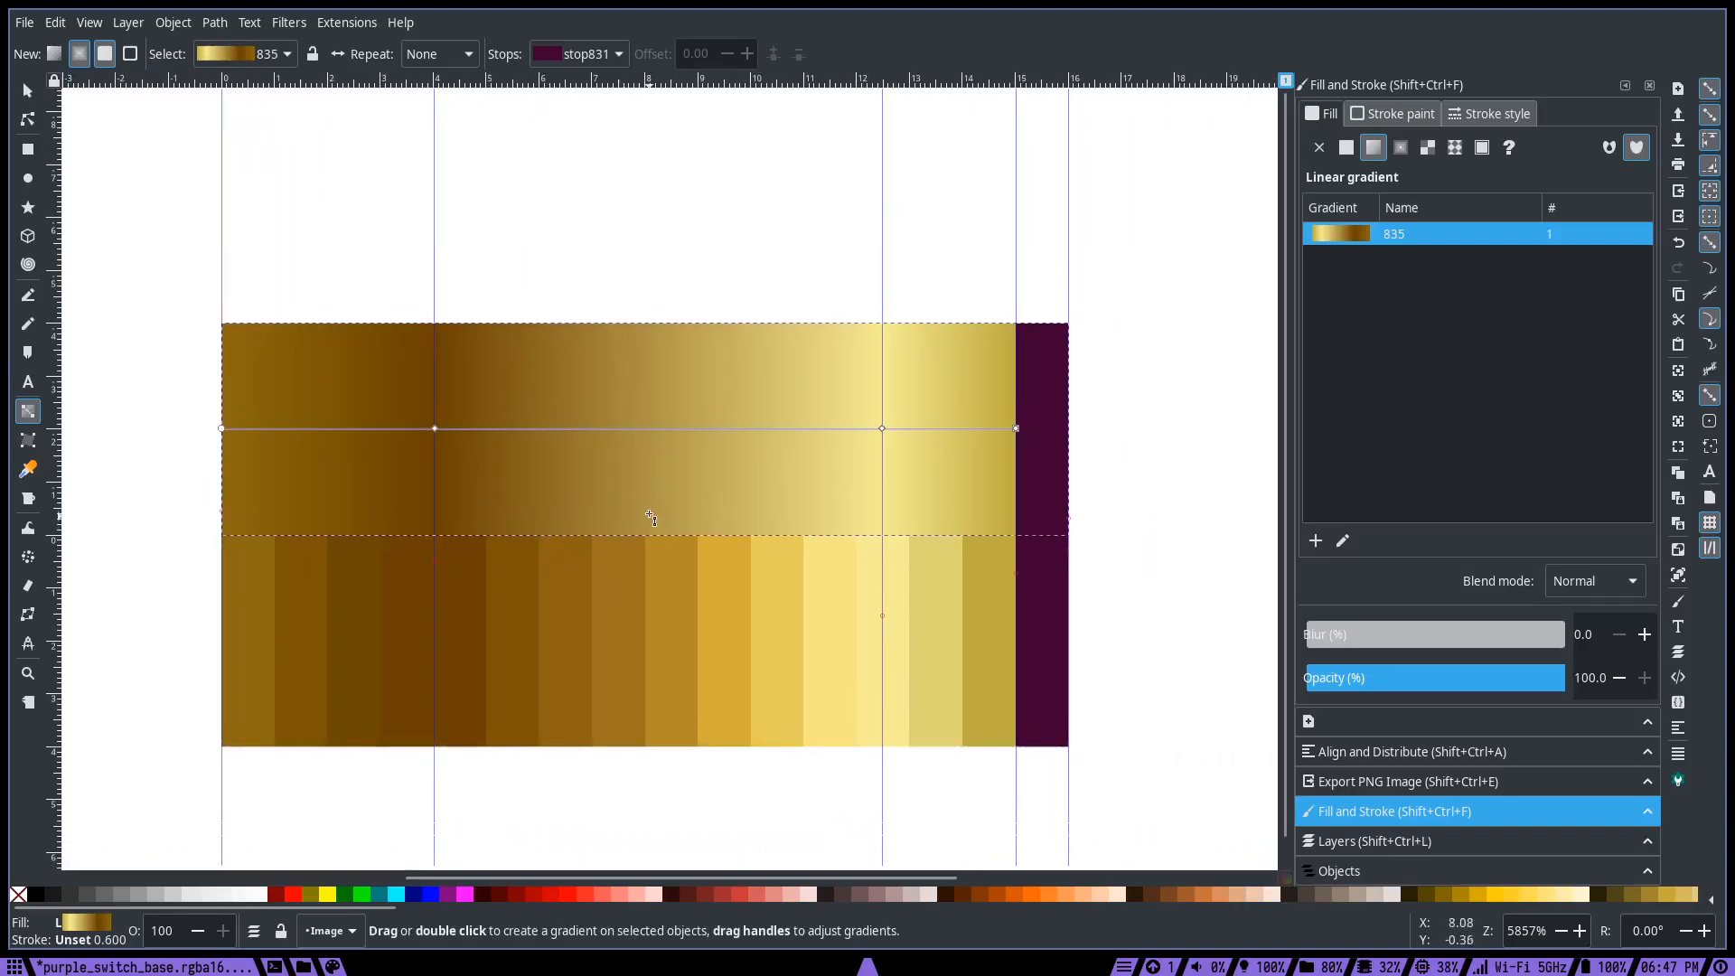